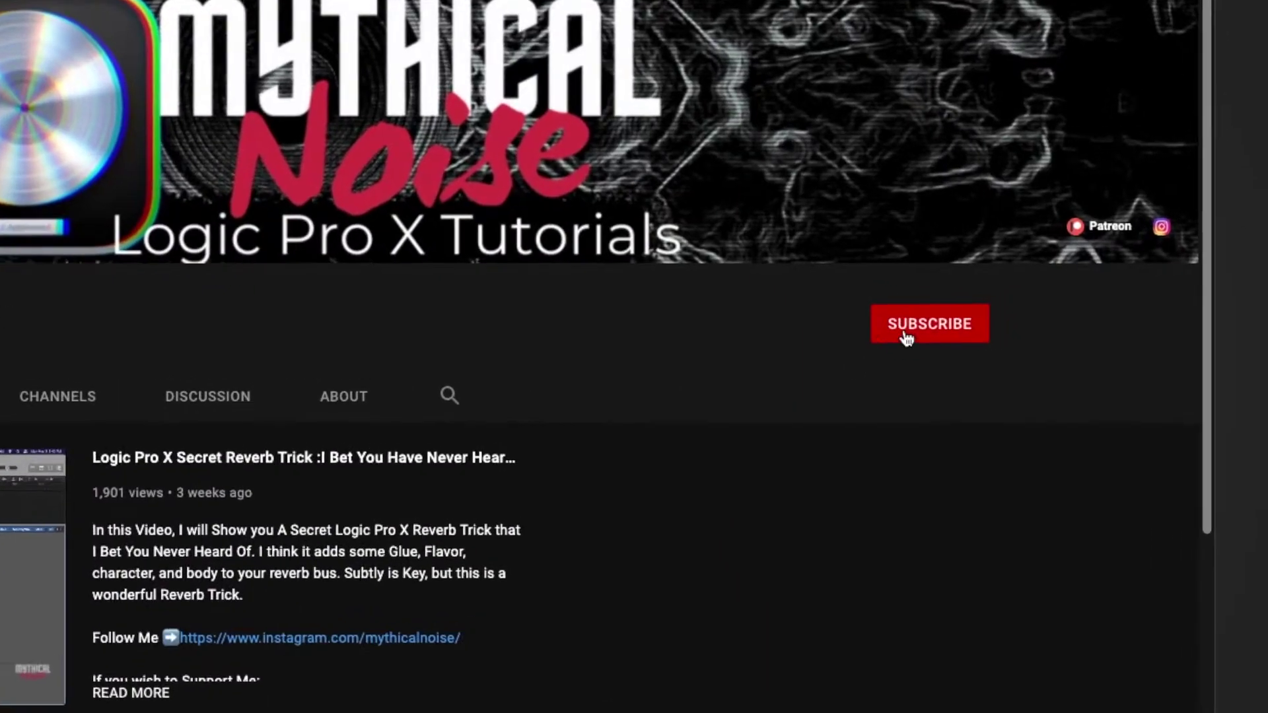
Step: Subscribe to the tutorial channel, then read down the Heat Up 3 page's demos, presets and details
{"action": "left_click", "coordinate": [1036, 320]}
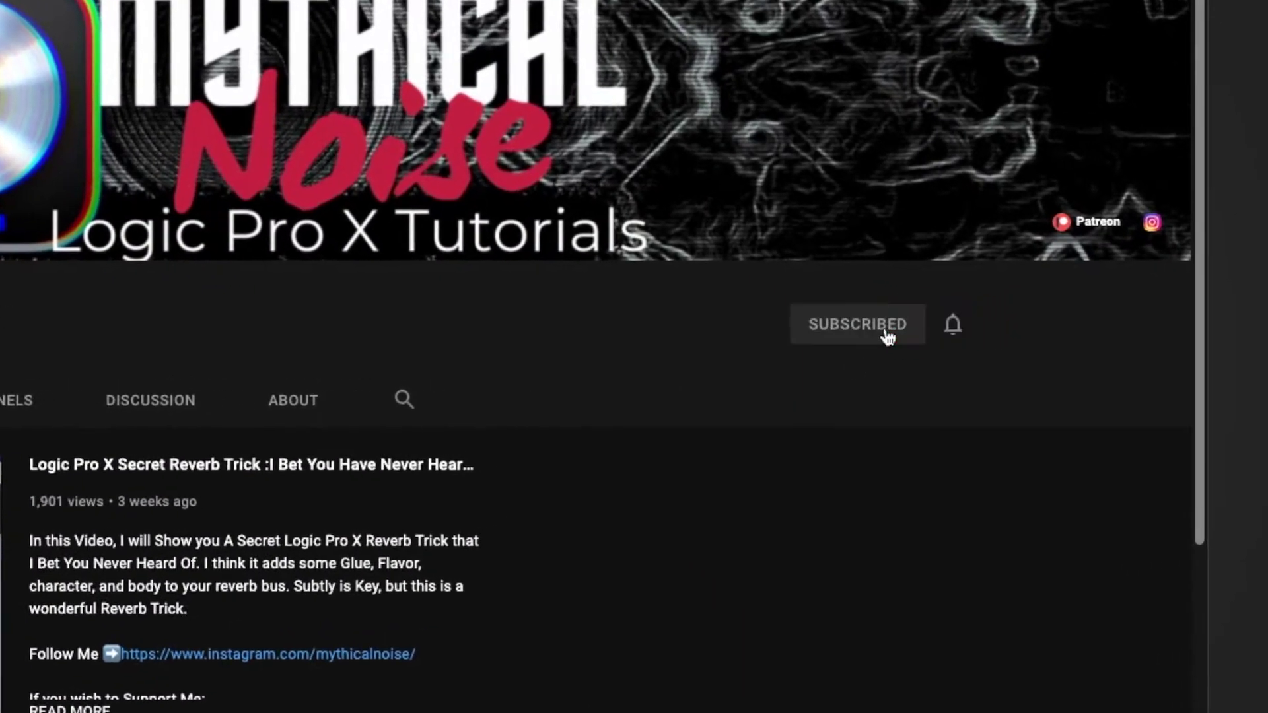
{"action": "left_click", "coordinate": [951, 327]}
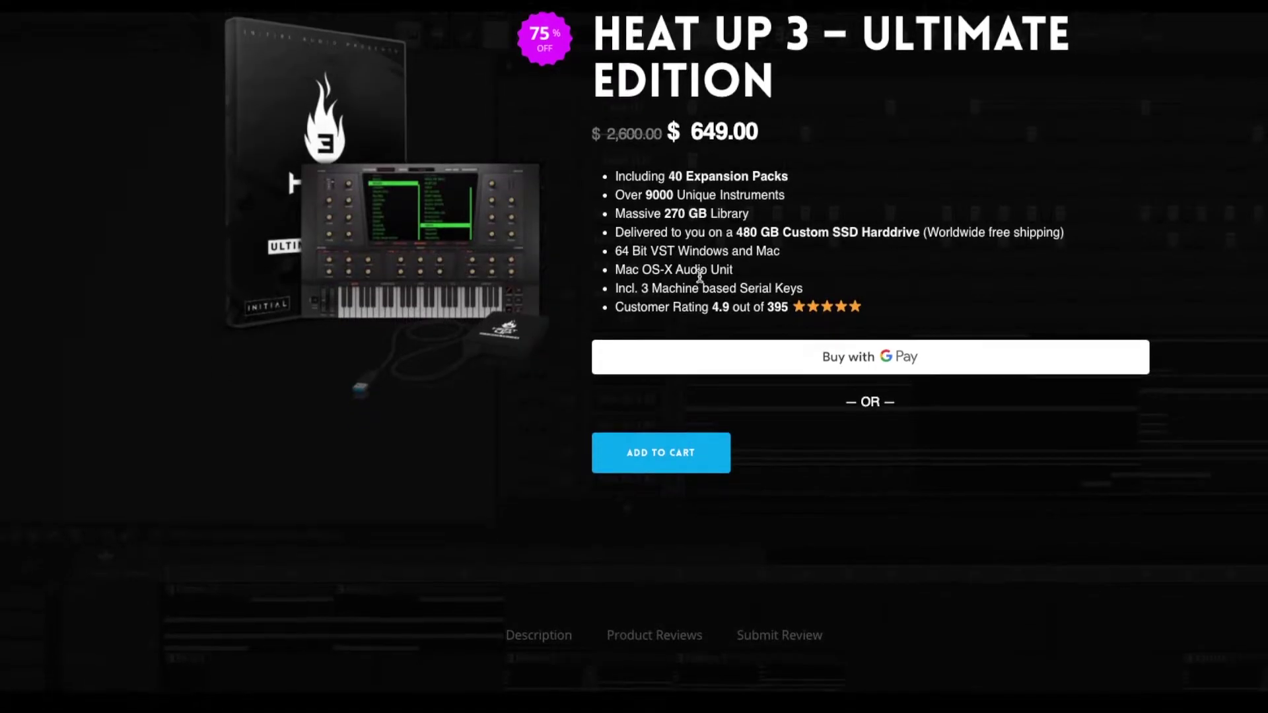
{"action": "scroll", "coordinate": [699, 275], "scroll_direction": "down", "scroll_amount": 5}
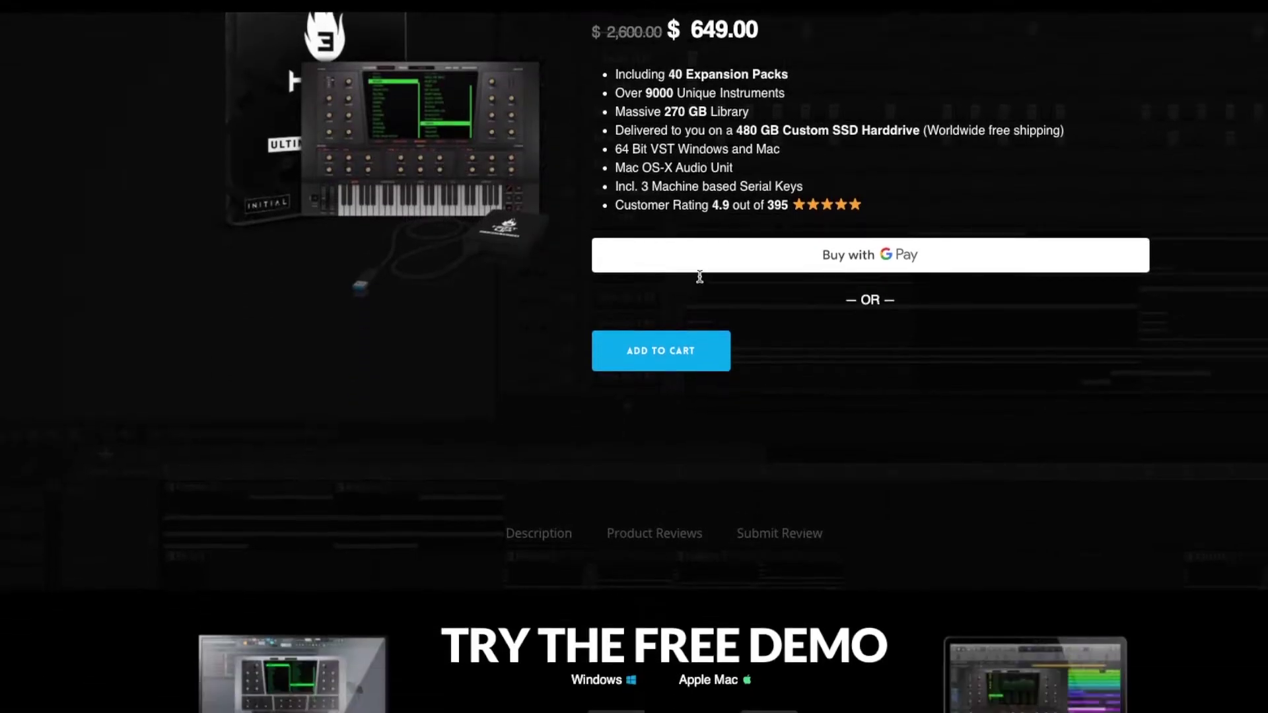
{"action": "scroll", "coordinate": [698, 275], "scroll_direction": "down", "scroll_amount": 8}
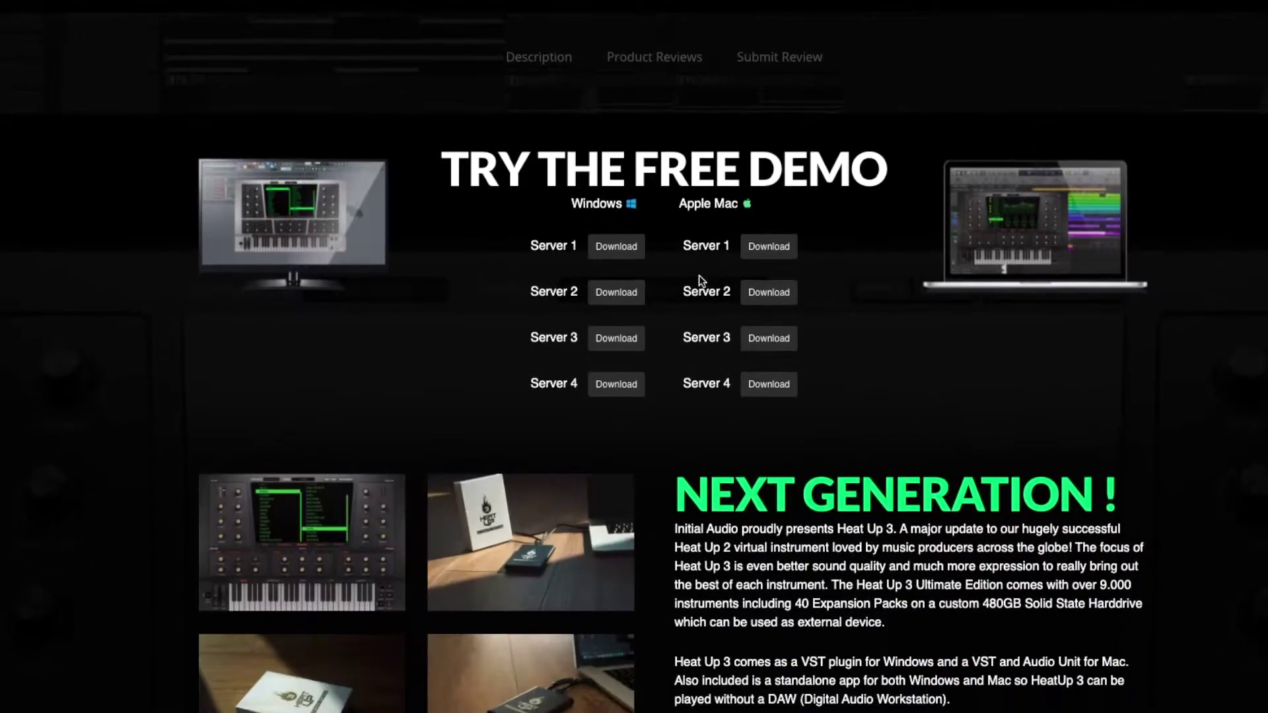
{"action": "scroll", "coordinate": [699, 277], "scroll_direction": "down", "scroll_amount": 6}
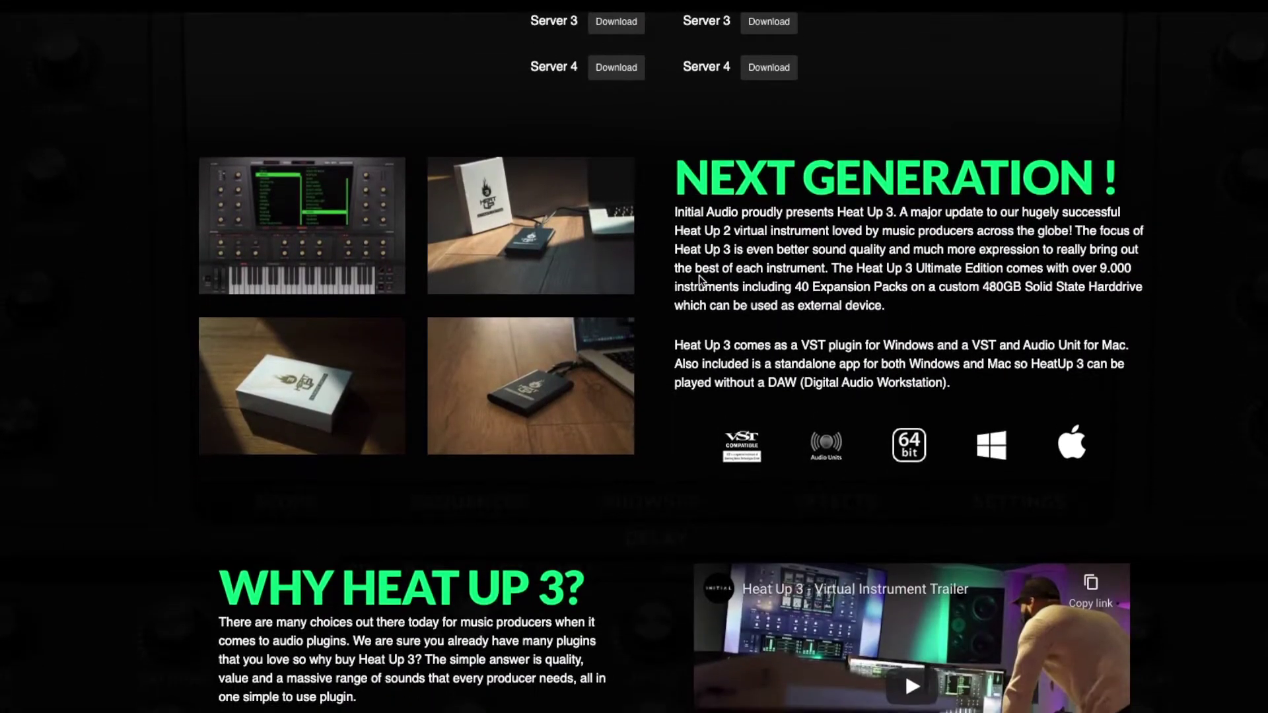
{"action": "scroll", "coordinate": [698, 278], "scroll_direction": "down", "scroll_amount": 8}
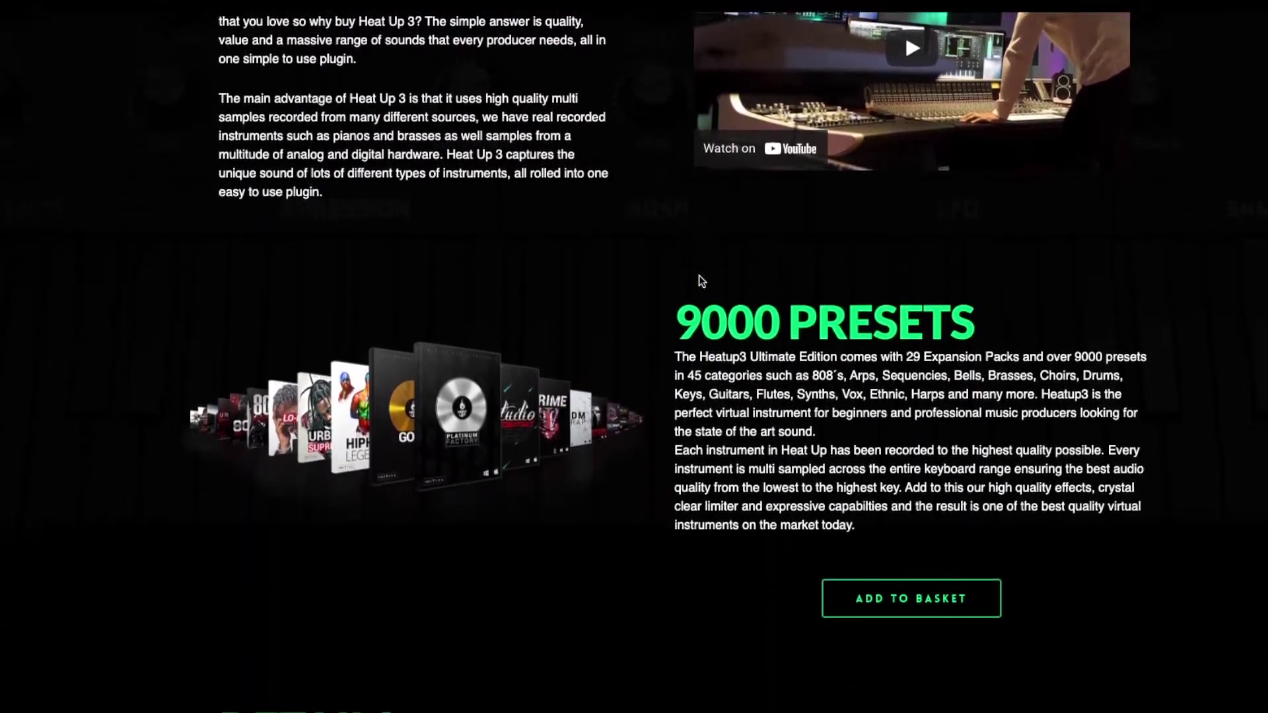
{"action": "scroll", "coordinate": [699, 276], "scroll_direction": "down", "scroll_amount": 7}
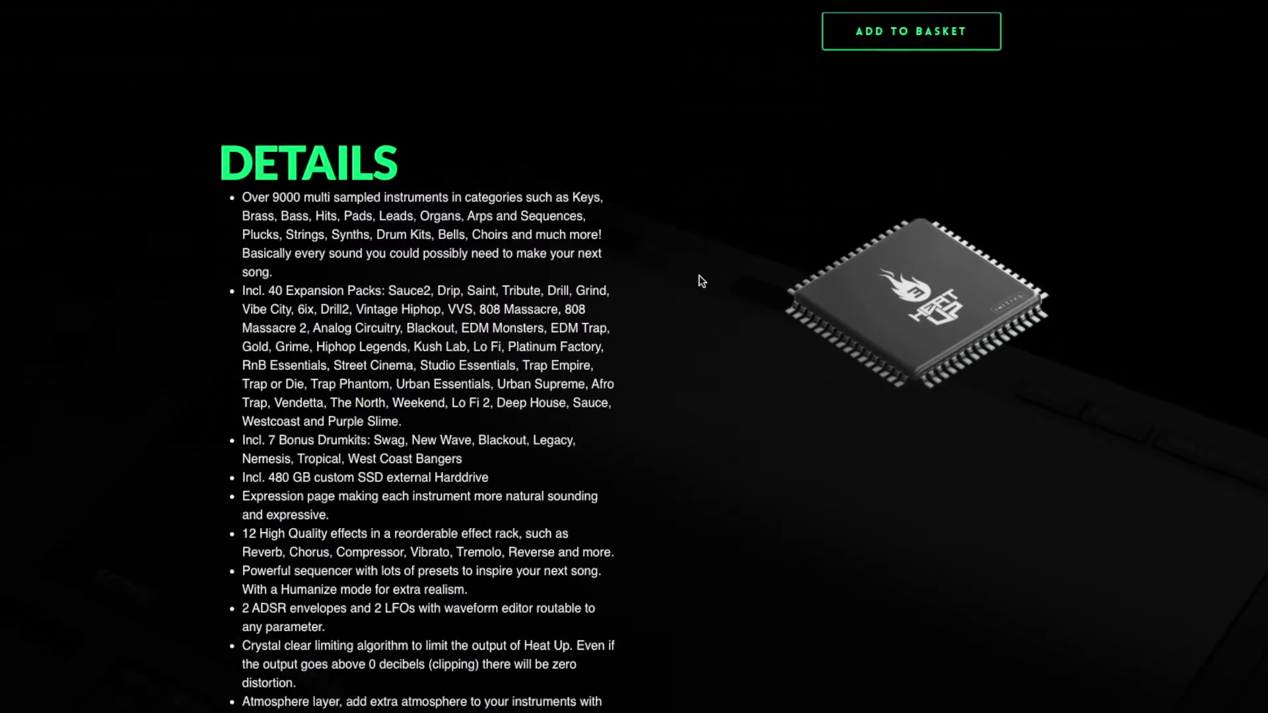
{"action": "scroll", "coordinate": [698, 276], "scroll_direction": "down", "scroll_amount": 8}
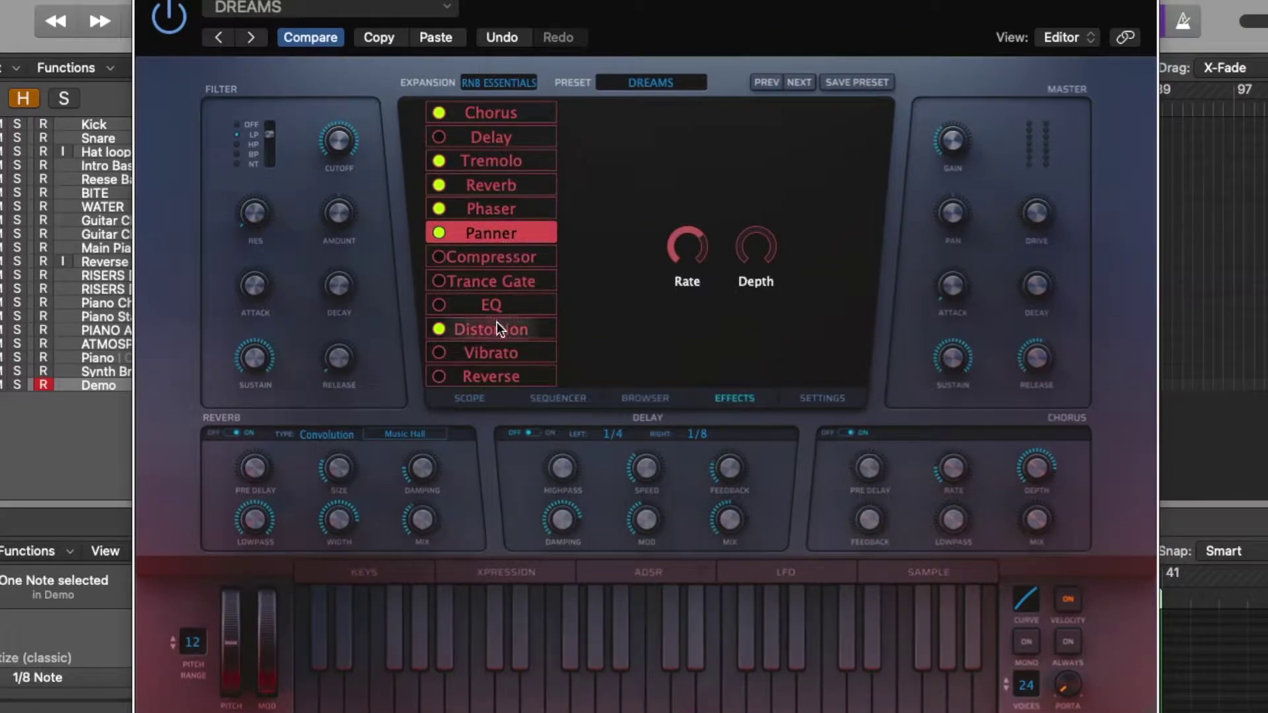
Step: Move Distortion up to sit right after Panner and view Phaser's settings
{"action": "left_click_drag", "start_coordinate": [497, 323], "coordinate": [498, 252]}
{"action": "left_click", "coordinate": [497, 210]}
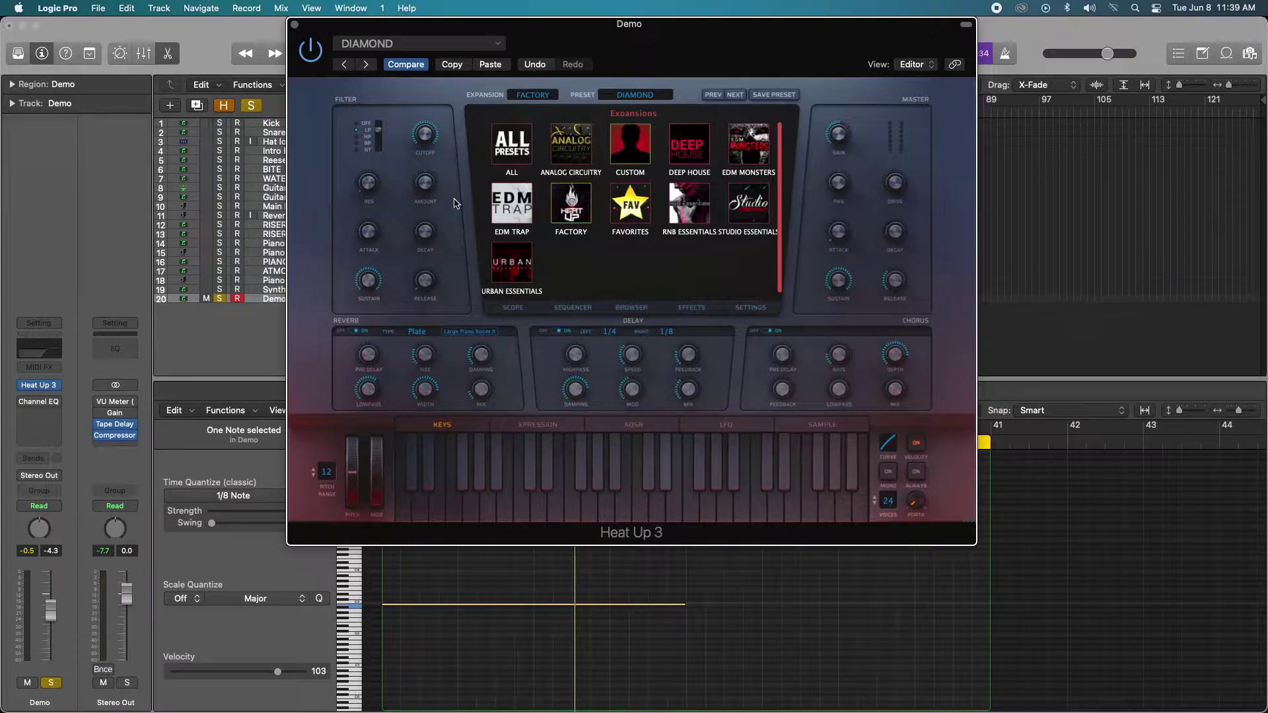
Step: Show Heat Up 3's step sequencer grid and its list of pattern presets
{"action": "left_click", "coordinate": [572, 308]}
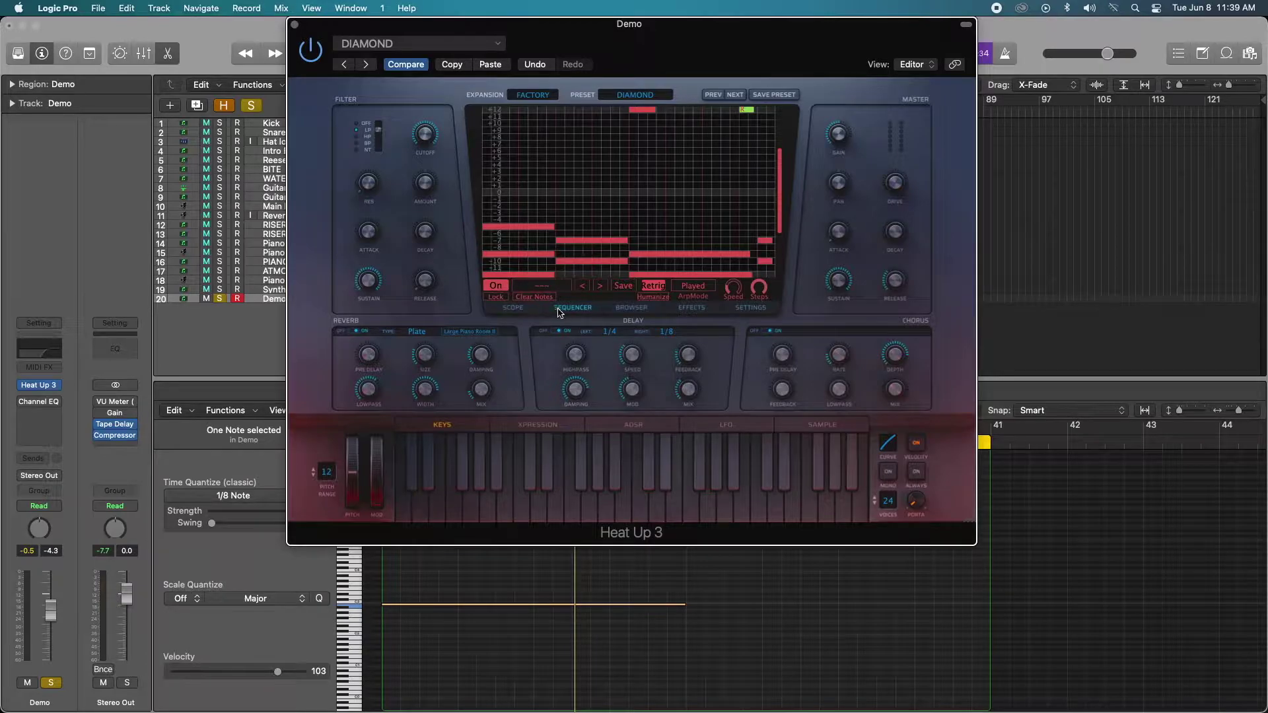
{"action": "left_click", "coordinate": [554, 289]}
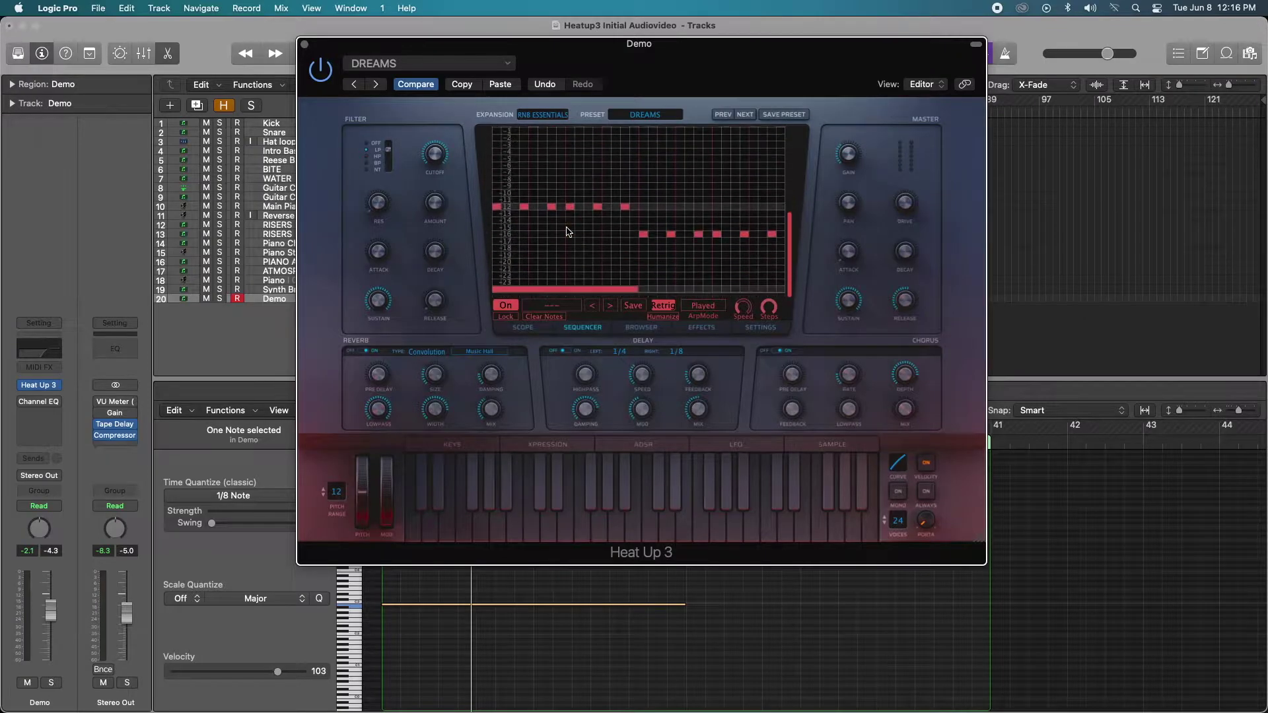
Step: Add a note at the second step of the sequencer's 0 row
{"action": "scroll", "coordinate": [566, 231], "scroll_direction": "up", "scroll_amount": 6}
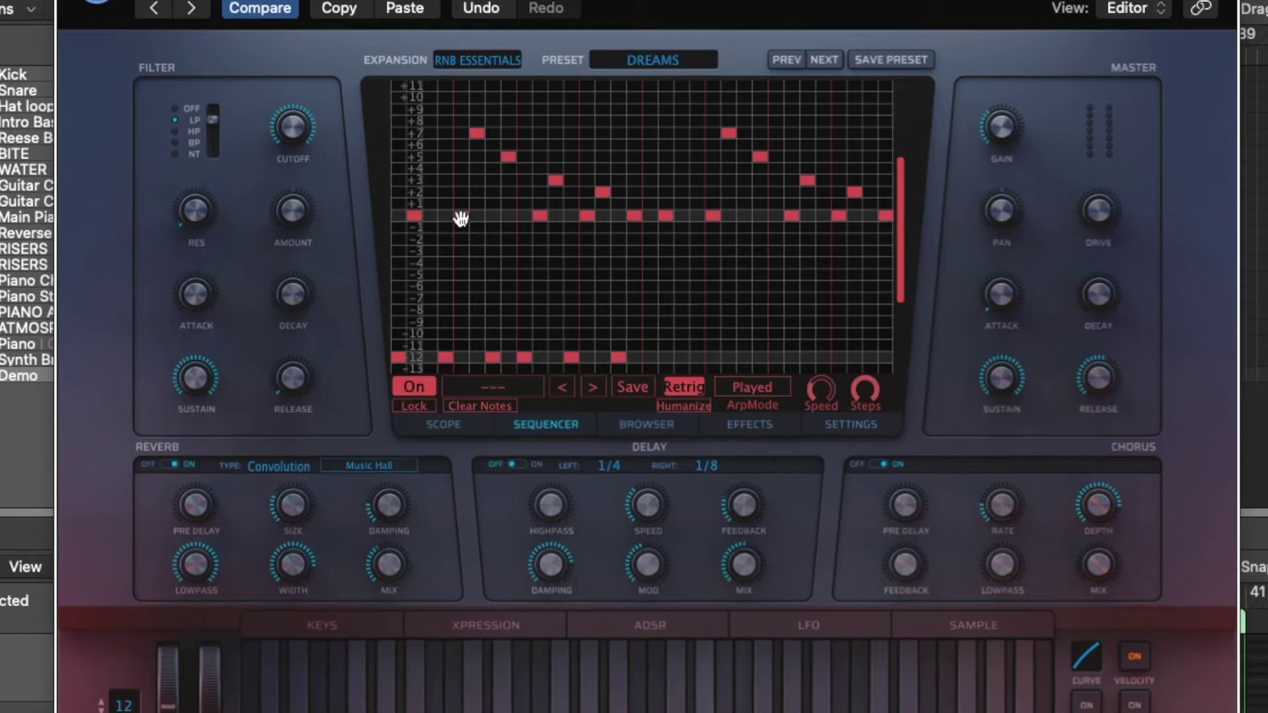
{"action": "scroll", "coordinate": [460, 218], "scroll_direction": "up", "scroll_amount": 1}
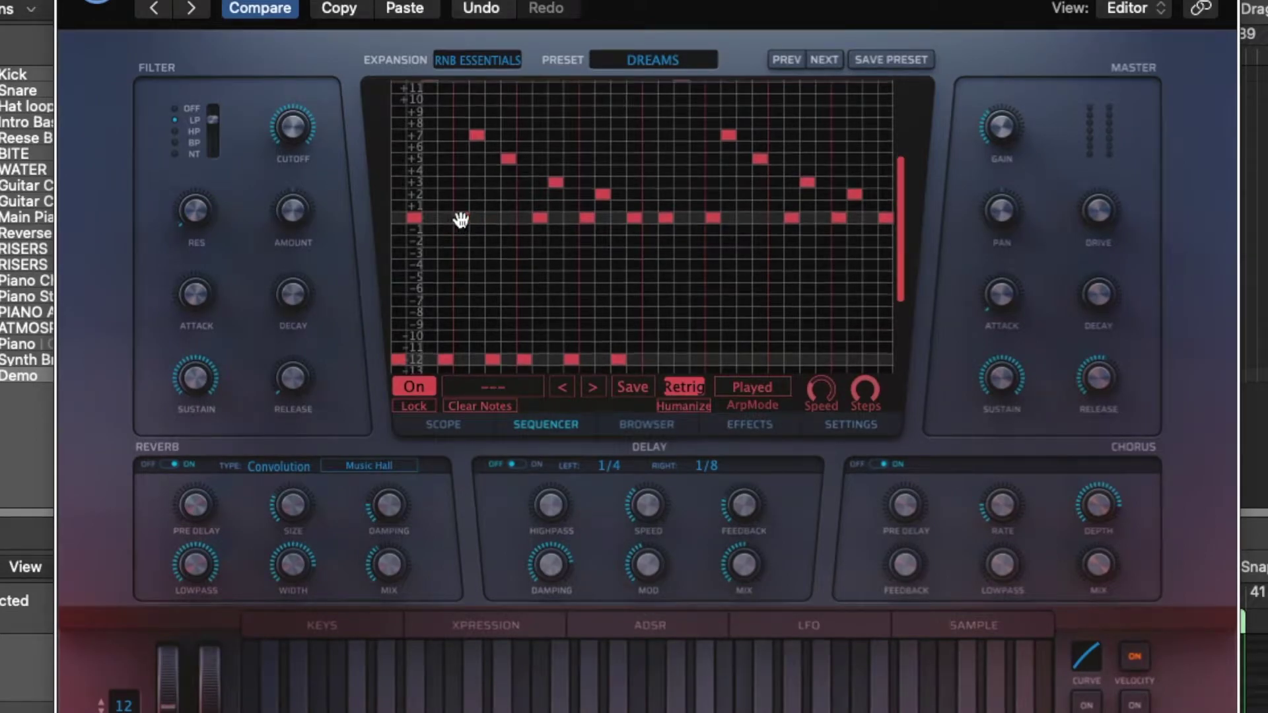
{"action": "left_click", "coordinate": [461, 218]}
Step: Try a 1/4 sequencer speed, then settle the Speed knob back on 1/4D
{"action": "mouse_move", "coordinate": [833, 389]}
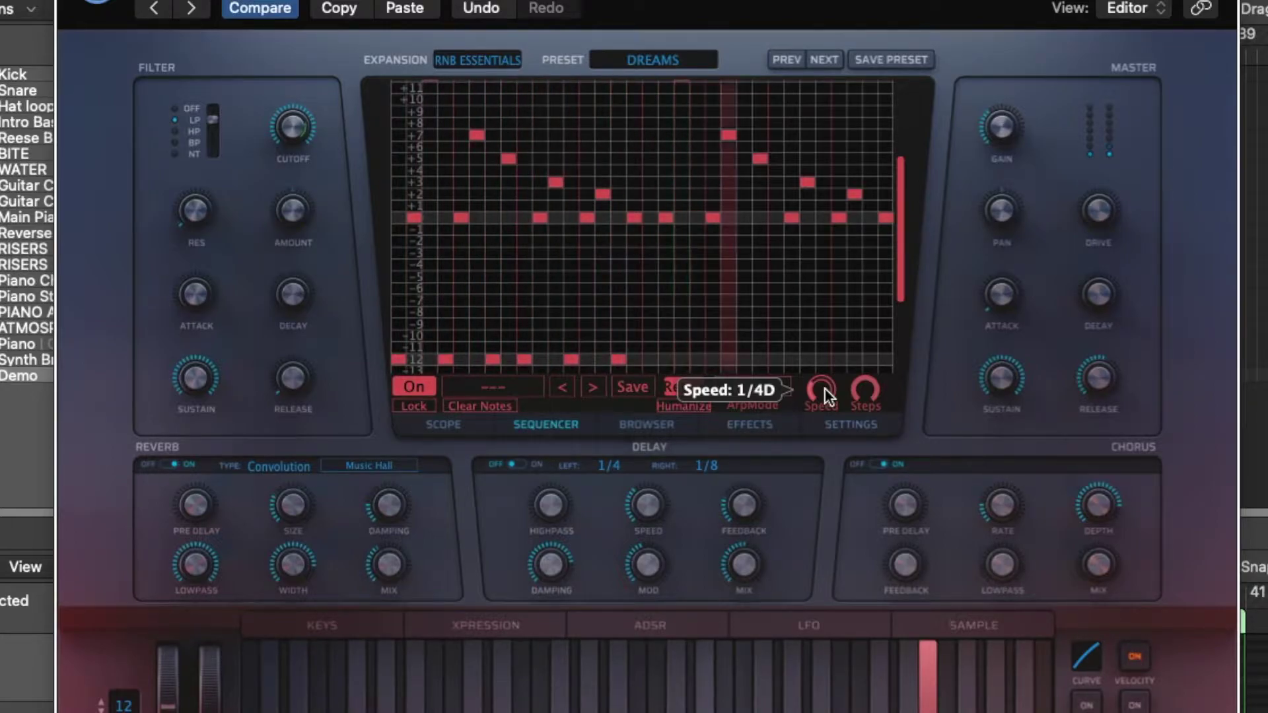
{"action": "scroll", "coordinate": [825, 389], "scroll_direction": "up", "scroll_amount": 1}
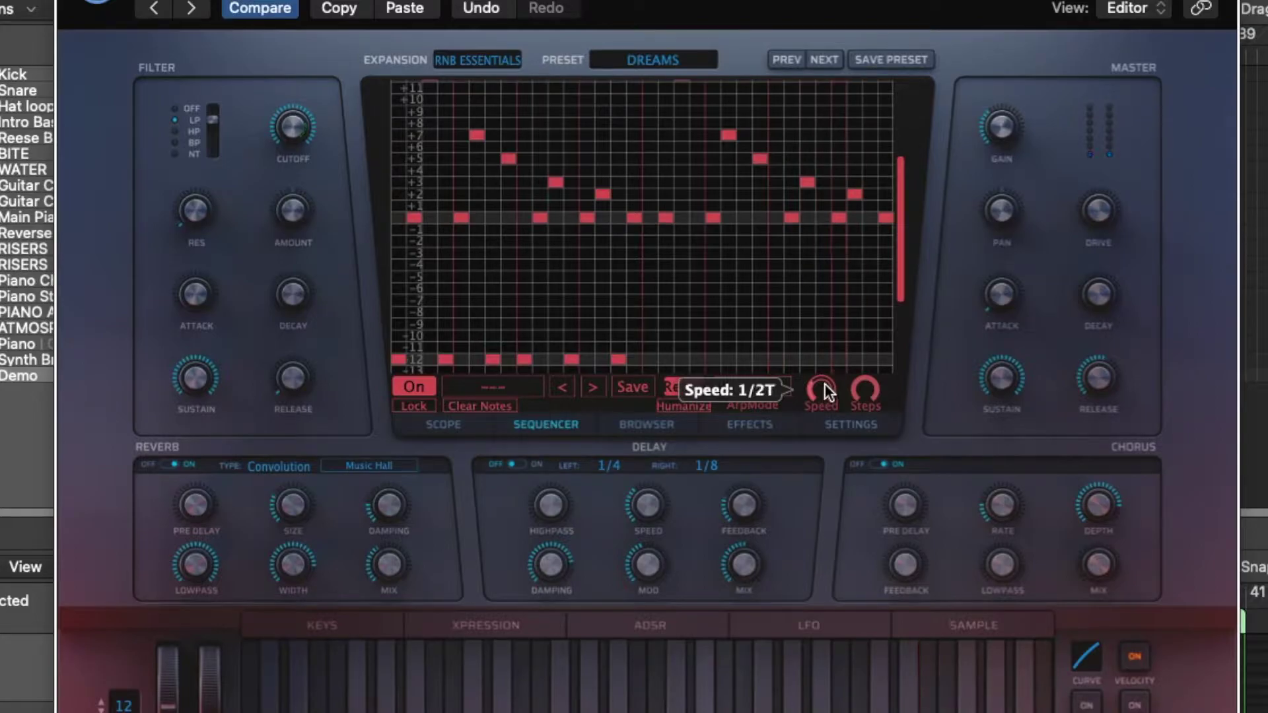
{"action": "left_click_drag", "start_coordinate": [825, 379], "coordinate": [825, 376]}
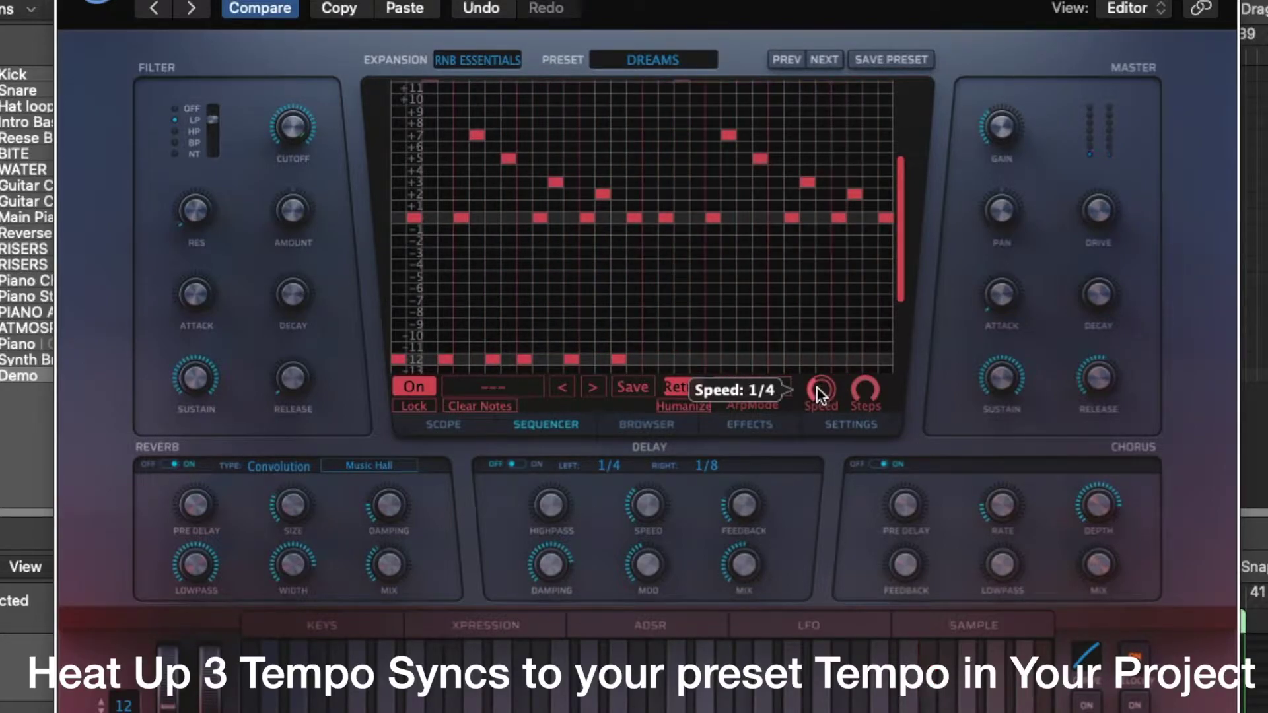
{"action": "left_click_drag", "start_coordinate": [820, 385], "coordinate": [816, 415]}
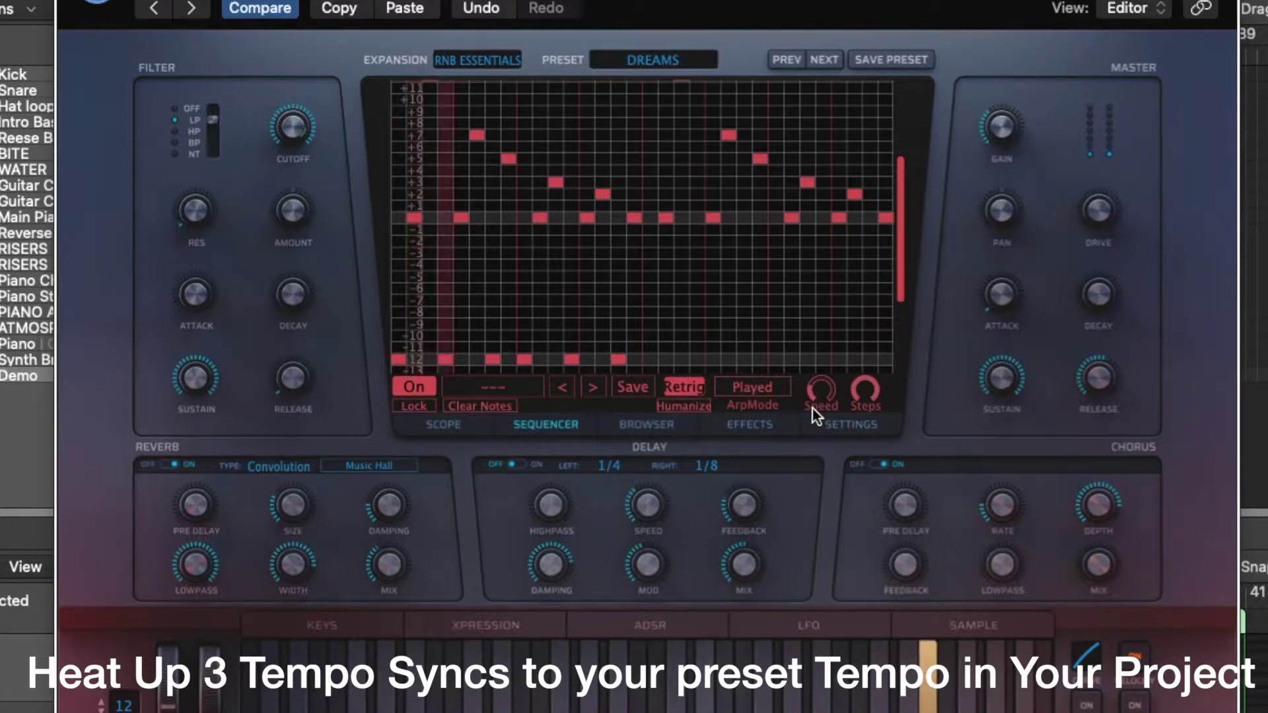
{"action": "mouse_move", "coordinate": [820, 394]}
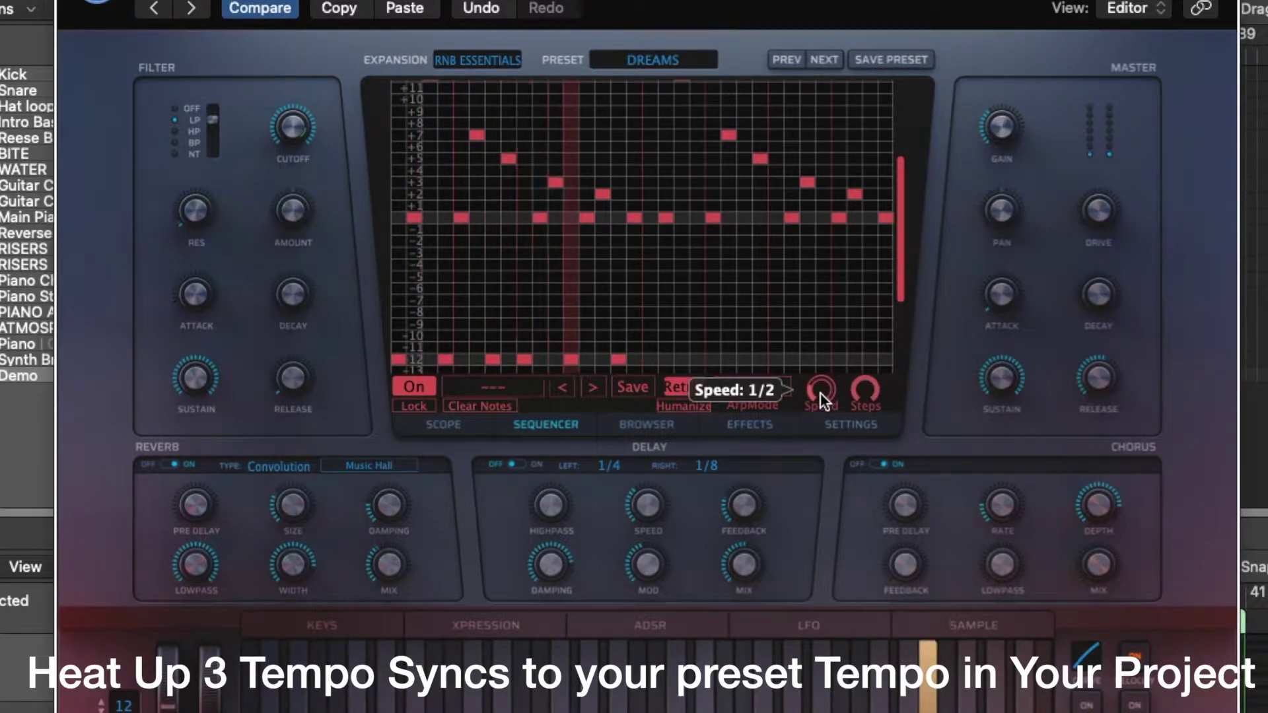
{"action": "left_click_drag", "start_coordinate": [820, 392], "coordinate": [819, 394]}
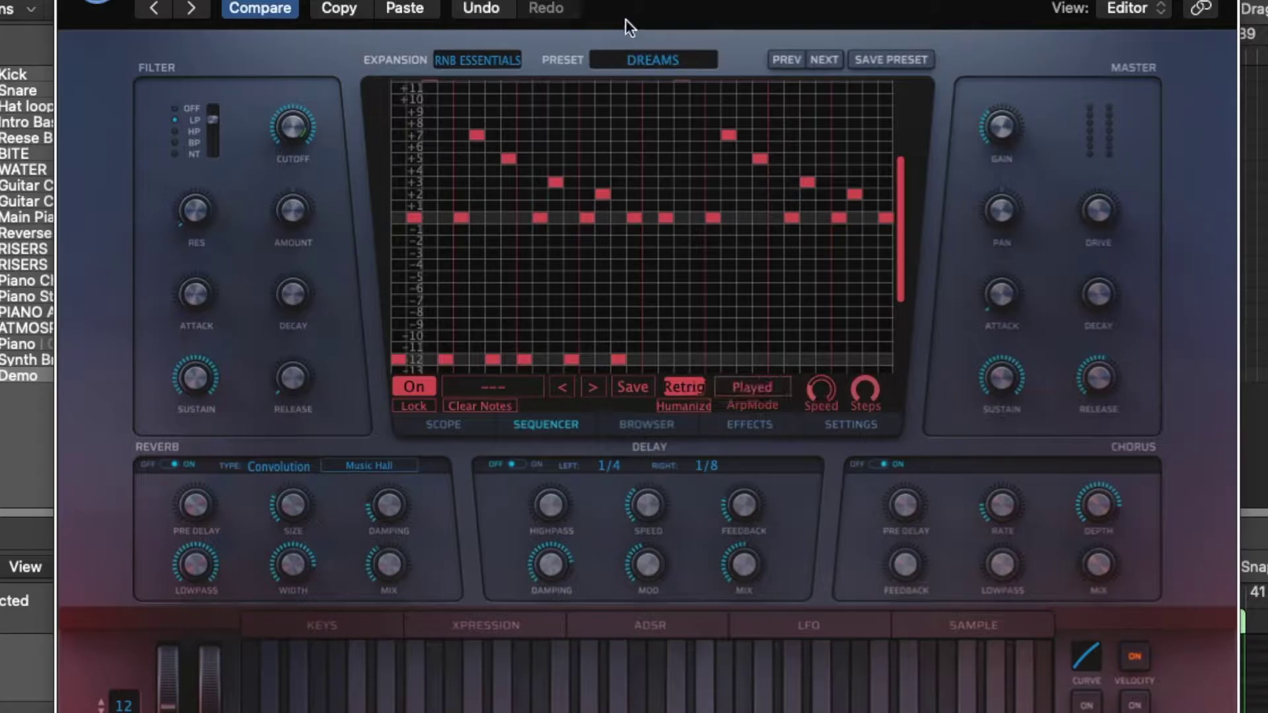
Step: Load the EDM Monsters pad preset DARKSIDE and show its step sequencer grid
{"action": "left_click", "coordinate": [482, 59]}
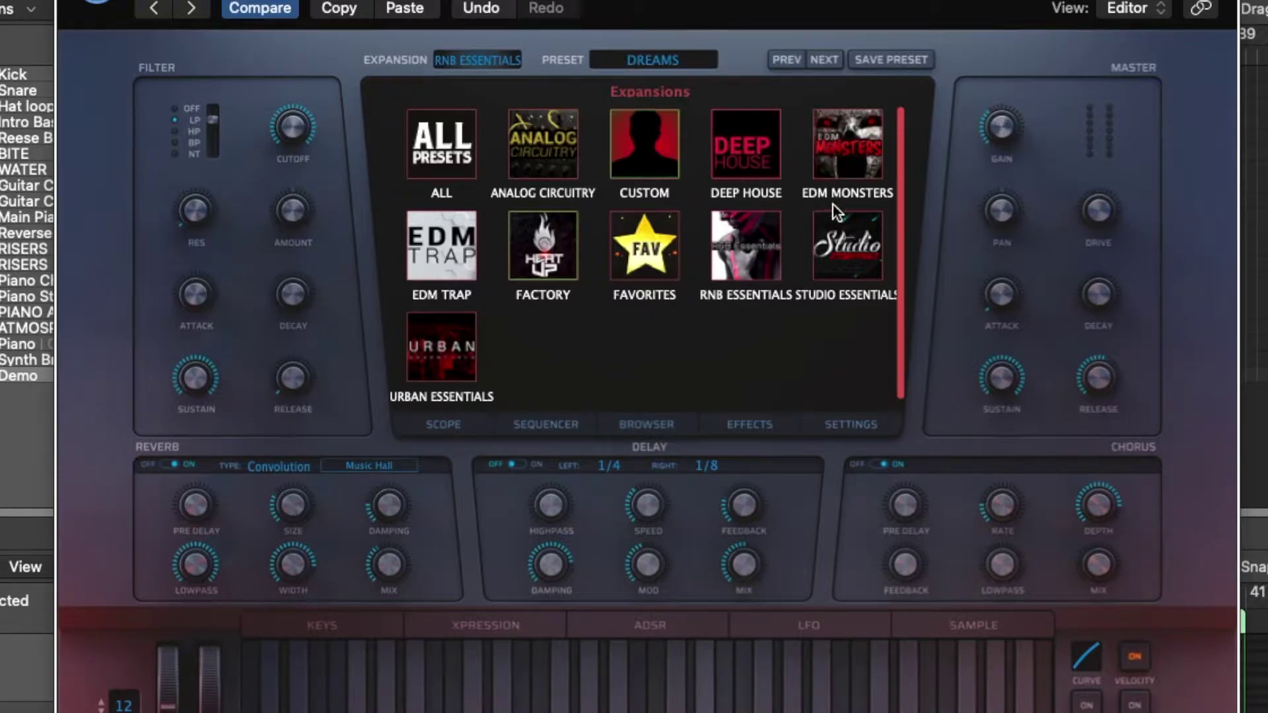
{"action": "left_click", "coordinate": [846, 140]}
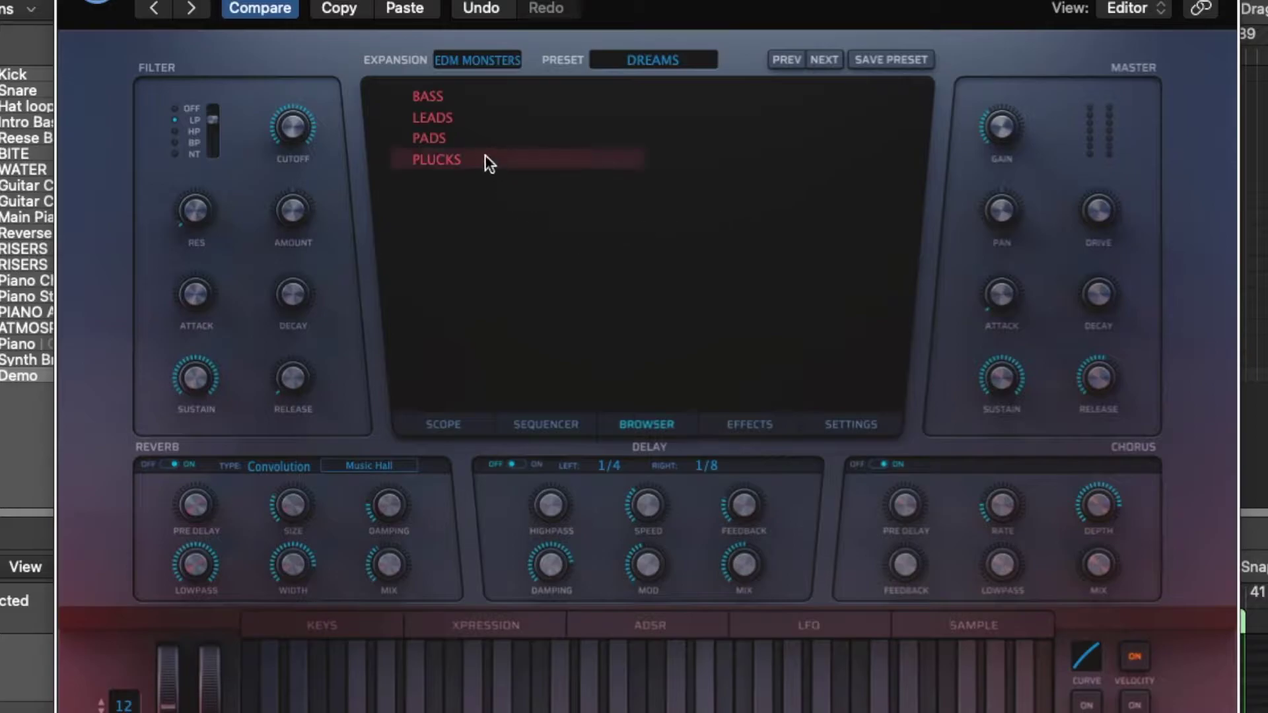
{"action": "left_click", "coordinate": [457, 141]}
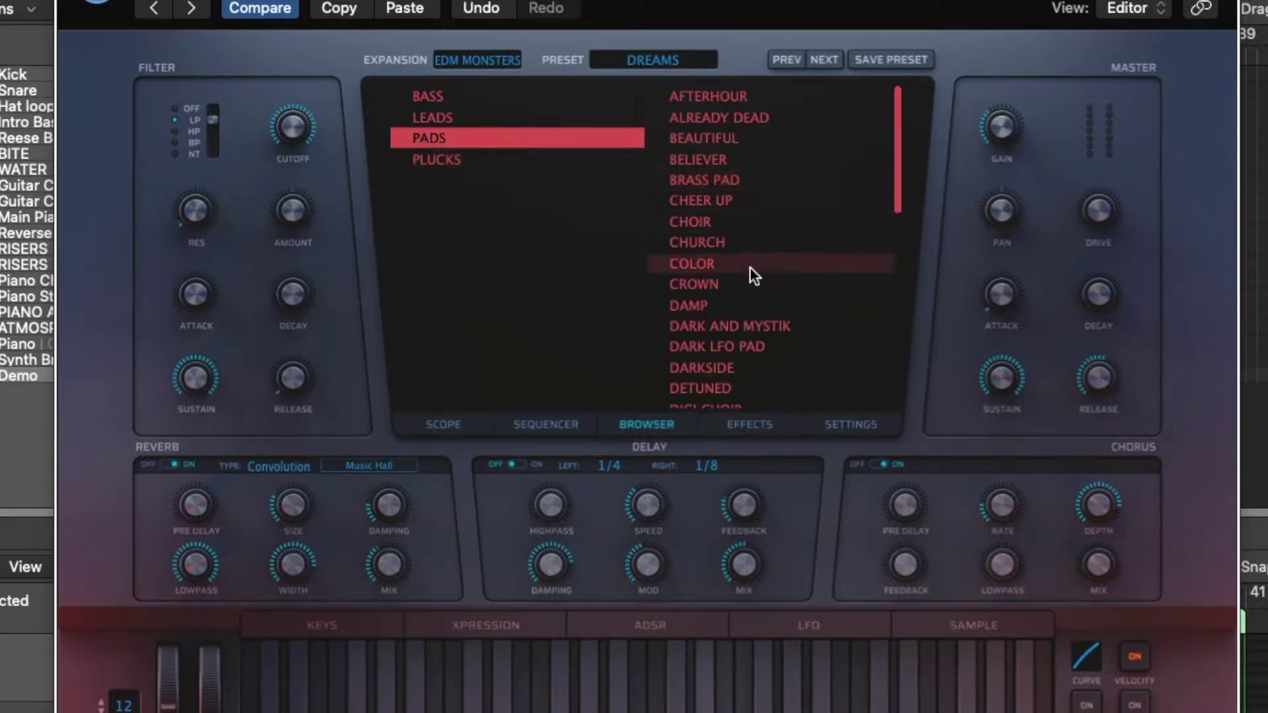
{"action": "scroll", "coordinate": [754, 323], "scroll_direction": "down", "scroll_amount": 3}
{"action": "left_click", "coordinate": [764, 280]}
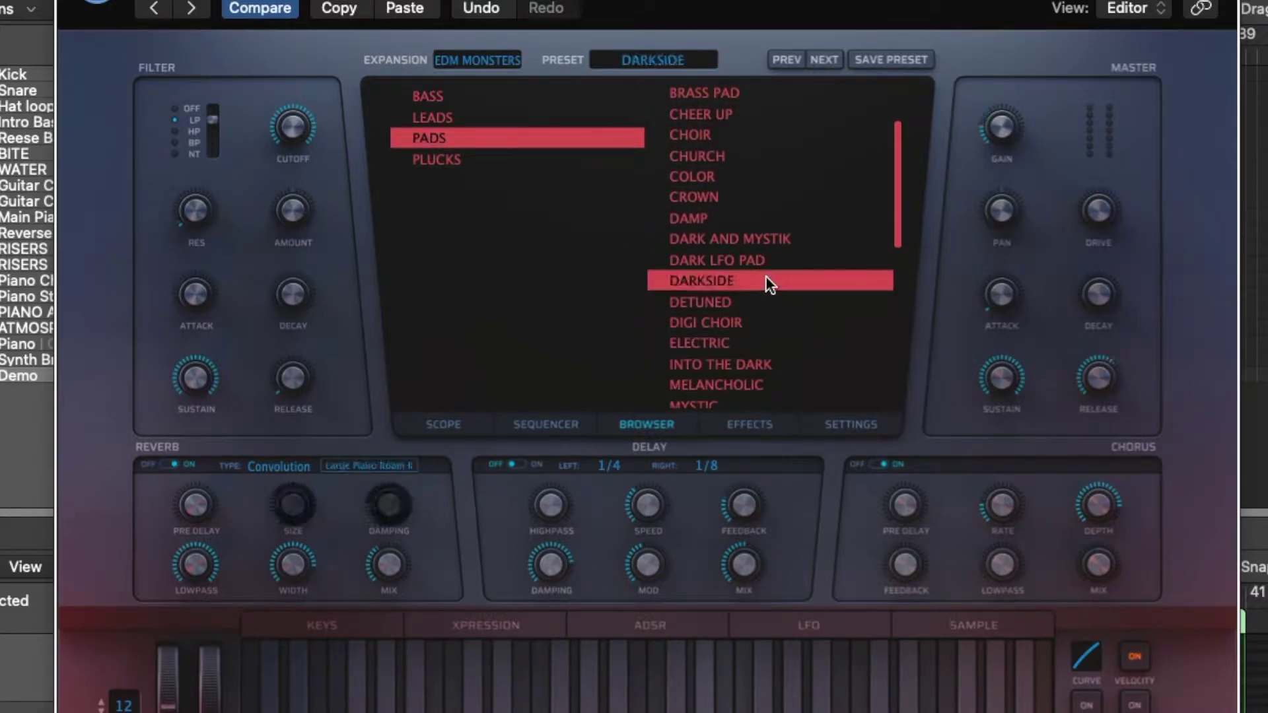
{"action": "left_click", "coordinate": [551, 423]}
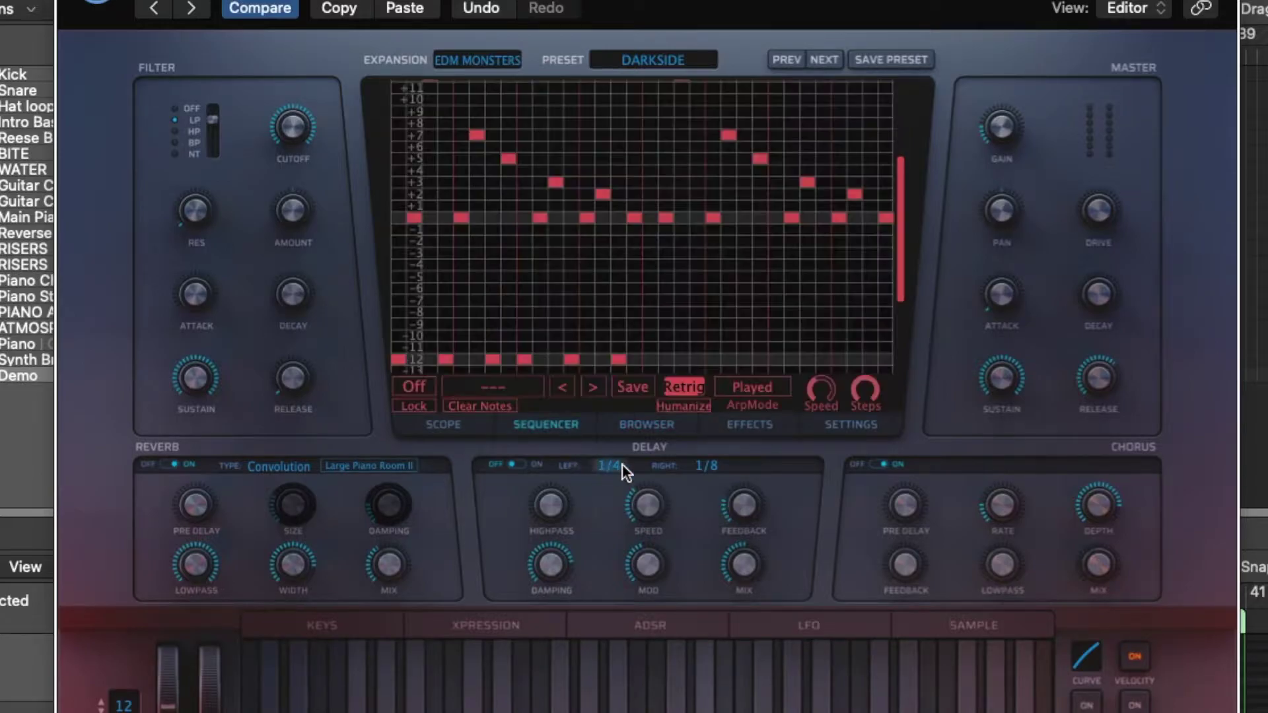
Step: Turn the step sequencer on with the SEQ ENDLESS pattern
{"action": "left_click", "coordinate": [412, 387]}
{"action": "left_click", "coordinate": [515, 386]}
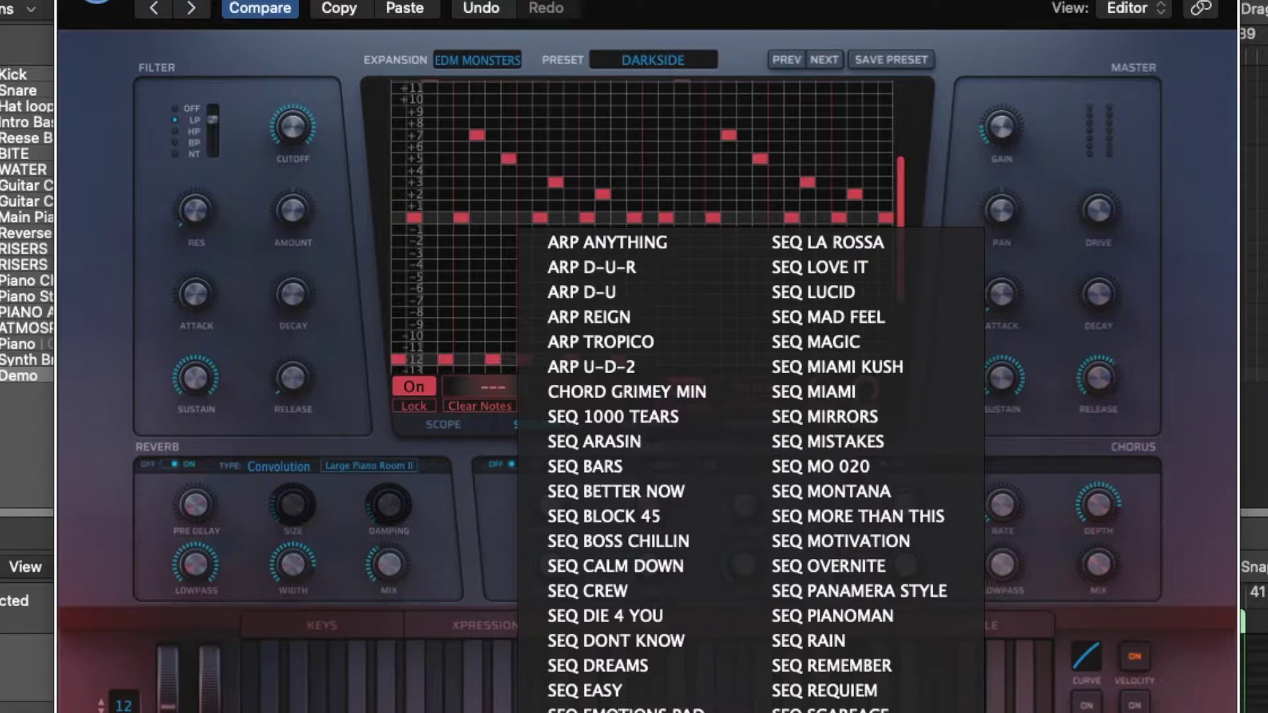
{"action": "left_click", "coordinate": [594, 710]}
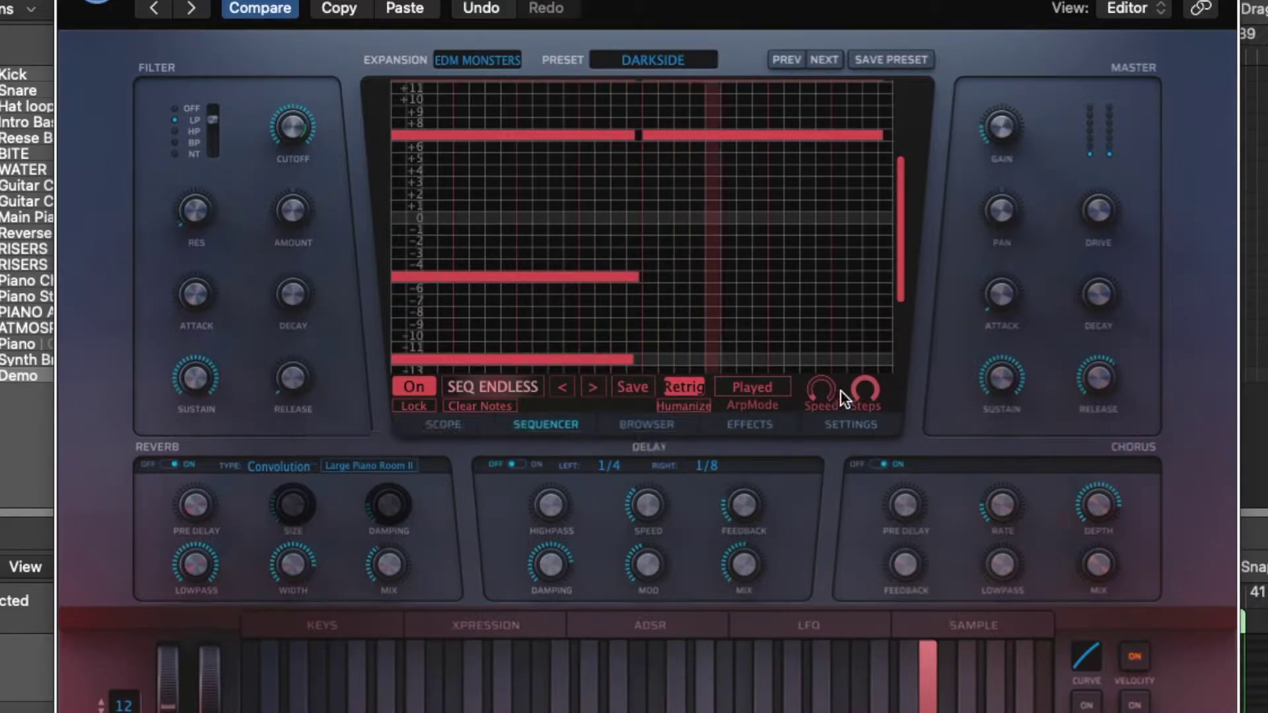
Step: Set the sequencer speed to 1/2 and step to the SEQ FALL pattern
{"action": "mouse_move", "coordinate": [823, 391]}
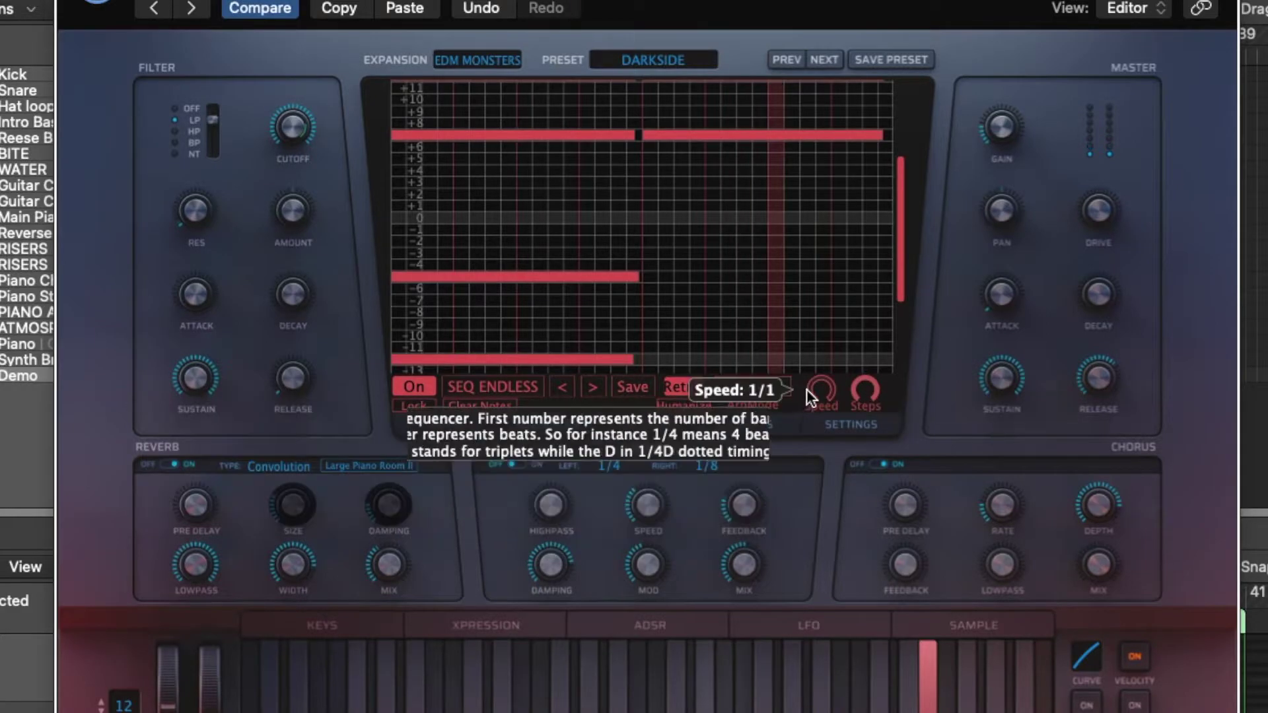
{"action": "left_click_drag", "start_coordinate": [822, 391], "coordinate": [821, 363]}
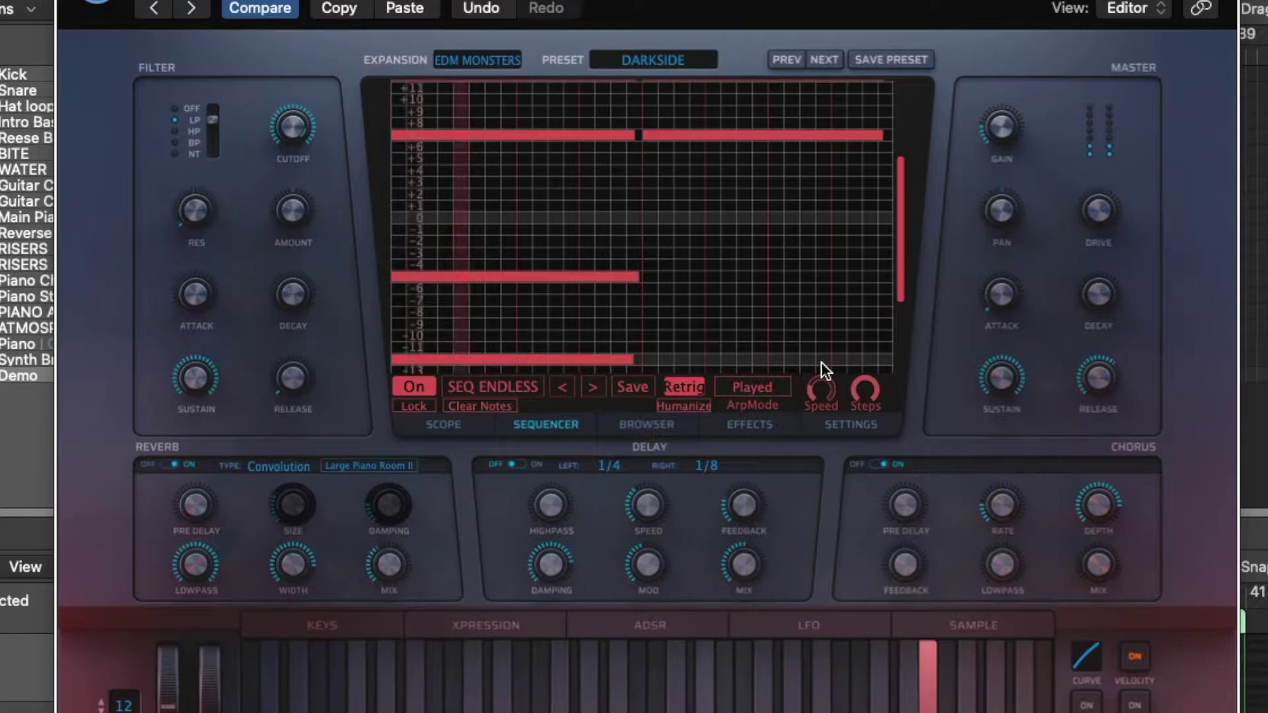
{"action": "mouse_move", "coordinate": [825, 388]}
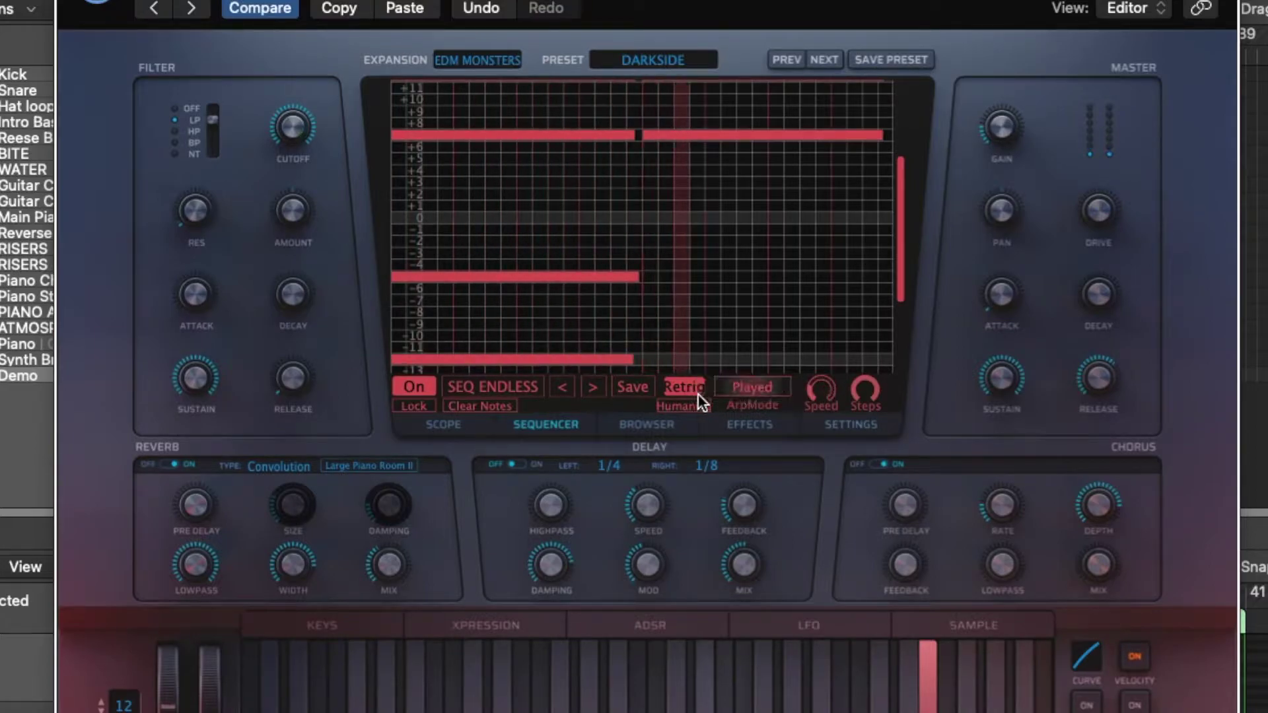
{"action": "left_click", "coordinate": [593, 386]}
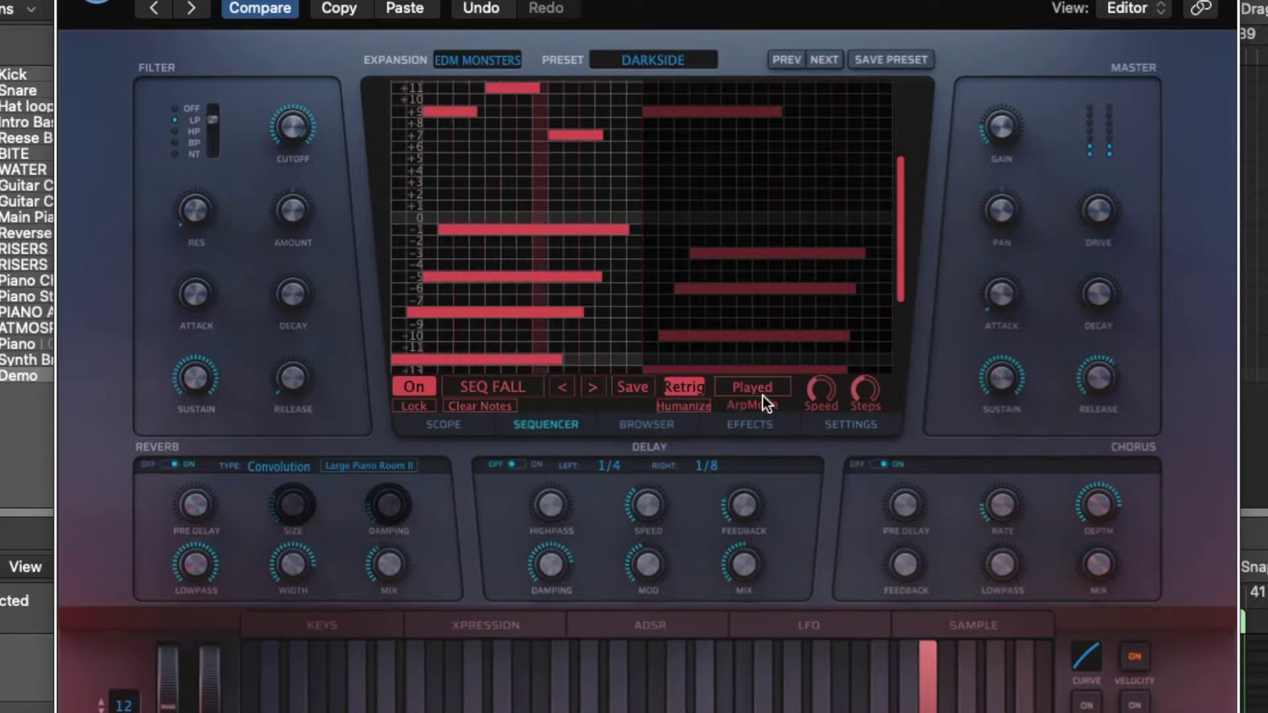
Step: Set the sequencer pattern selector from SEQ FALL to '---'
{"action": "left_click", "coordinate": [527, 388]}
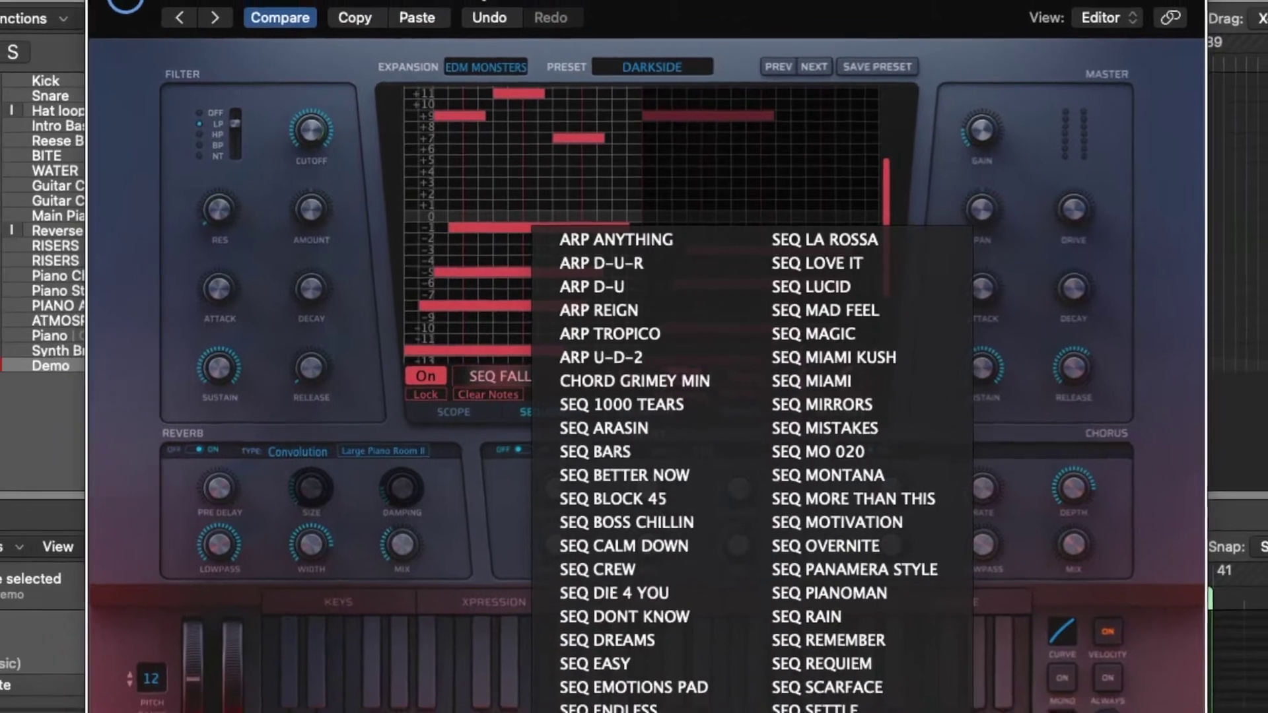
{"action": "left_click", "coordinate": [574, 427]}
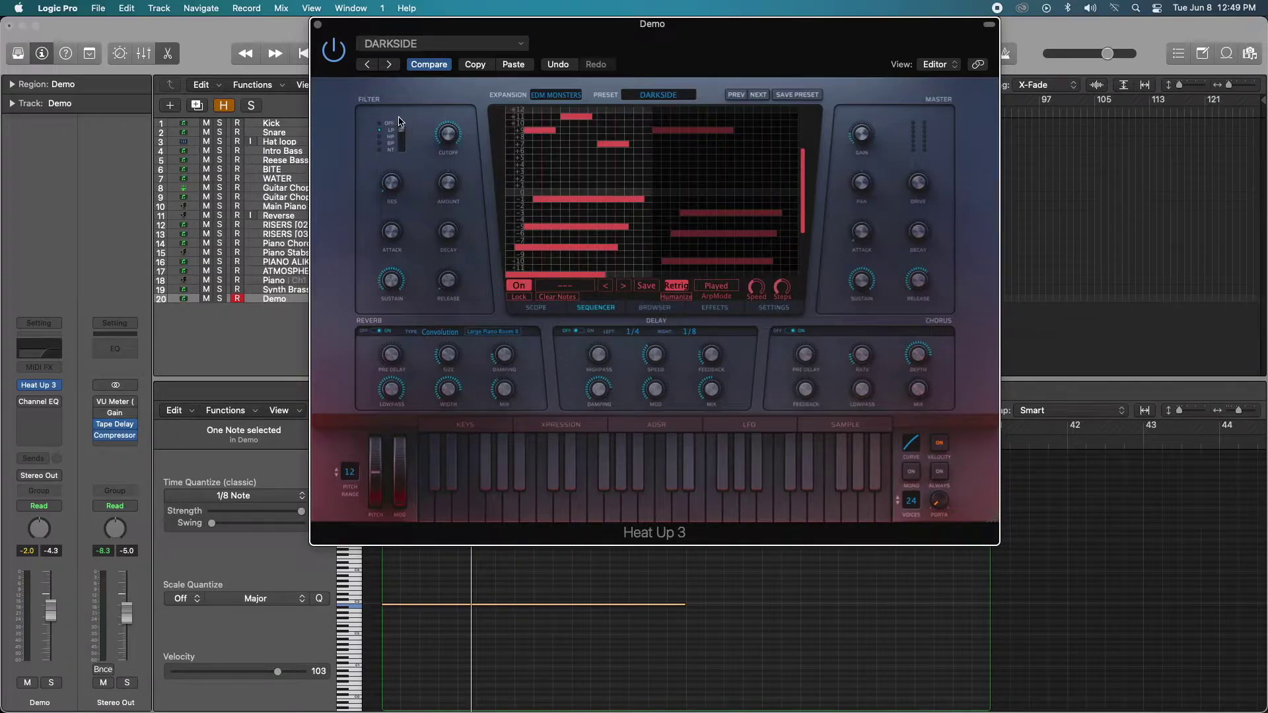
{"action": "mouse_move", "coordinate": [450, 142]}
{"action": "mouse_move", "coordinate": [923, 190]}
{"action": "left_click_drag", "start_coordinate": [922, 190], "coordinate": [898, 235]}
{"action": "left_click", "coordinate": [496, 332]}
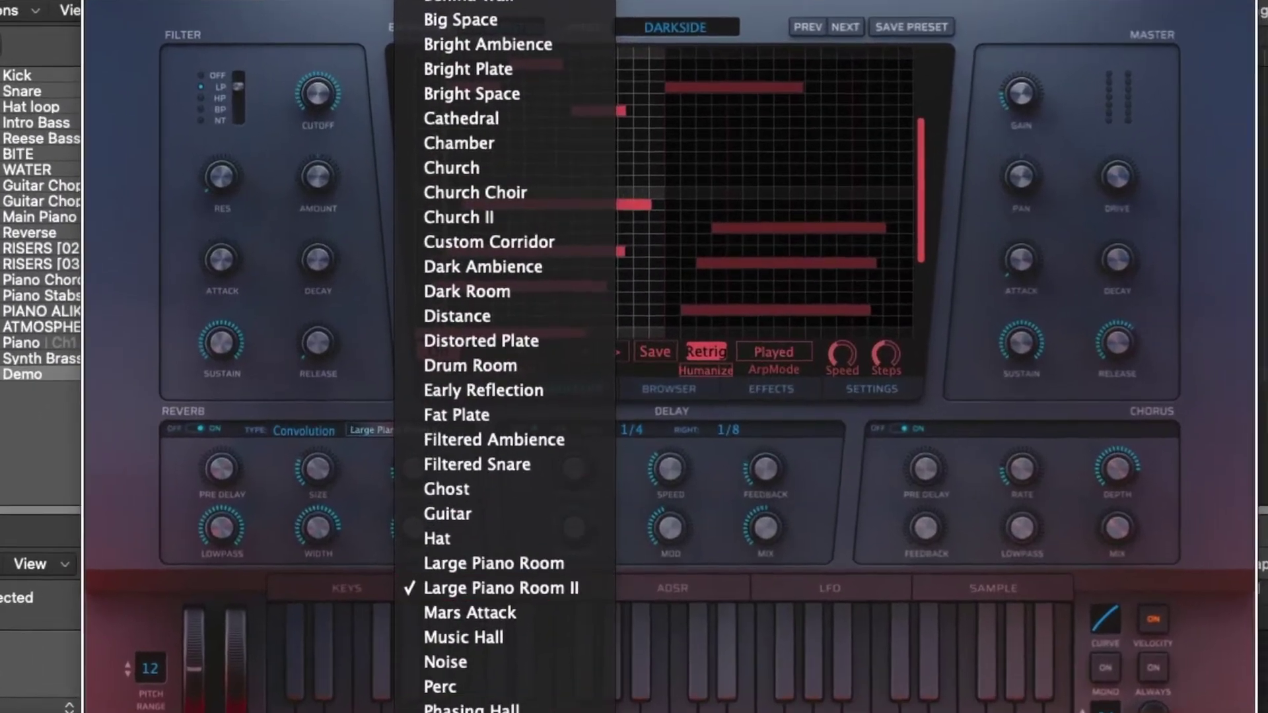
{"action": "left_click", "coordinate": [347, 407]}
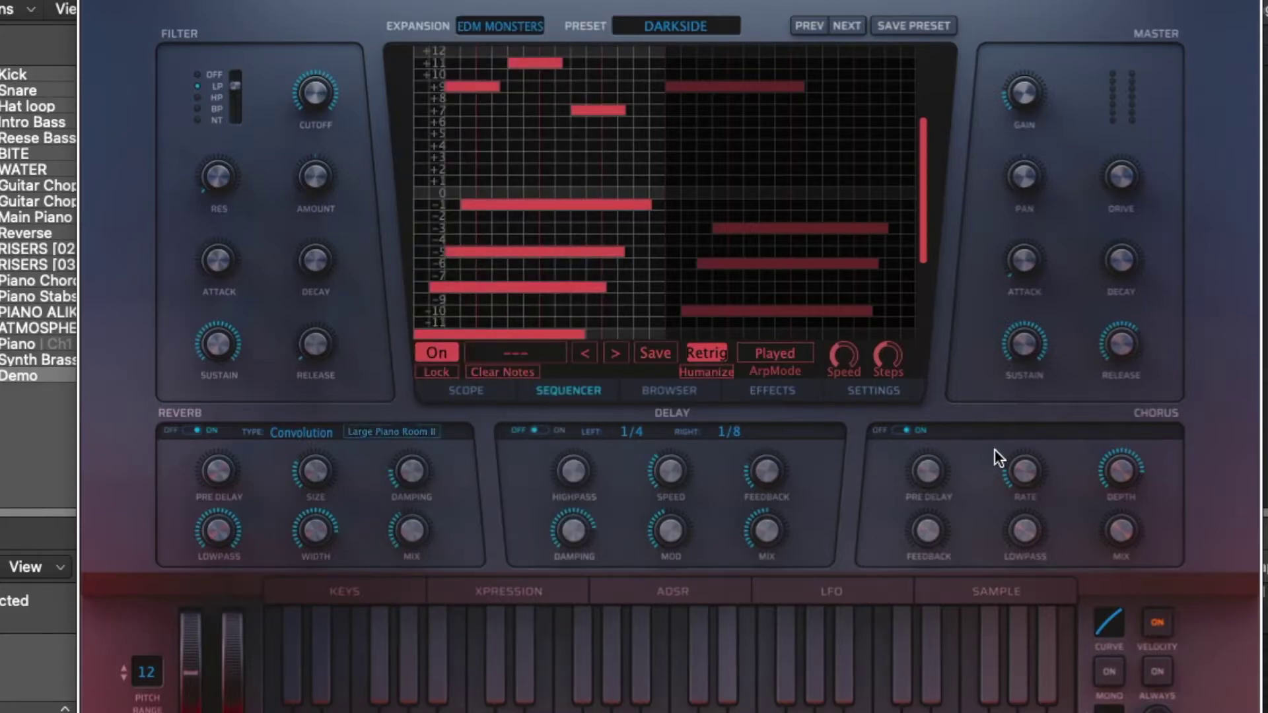
Step: Move the Compressor below Reverb in the effects chain and show the Xpression page
{"action": "left_click", "coordinate": [779, 391]}
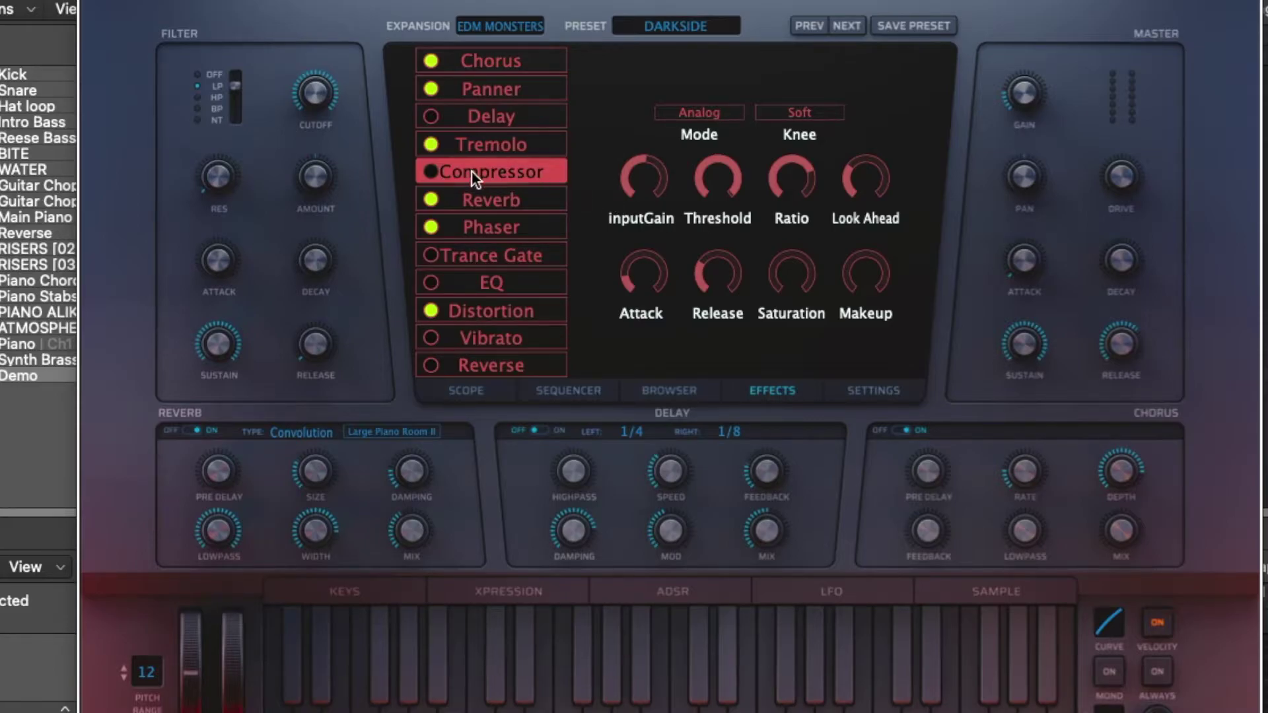
{"action": "left_click_drag", "start_coordinate": [471, 172], "coordinate": [493, 189]}
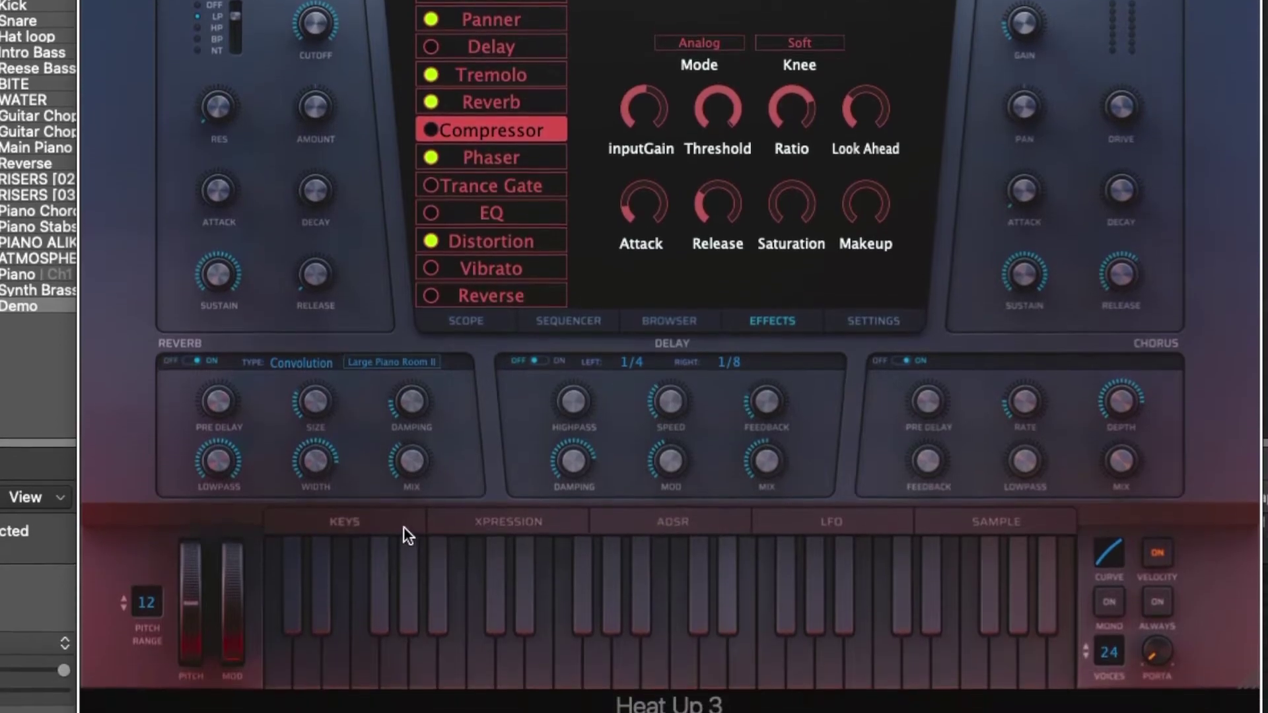
{"action": "left_click", "coordinate": [521, 585]}
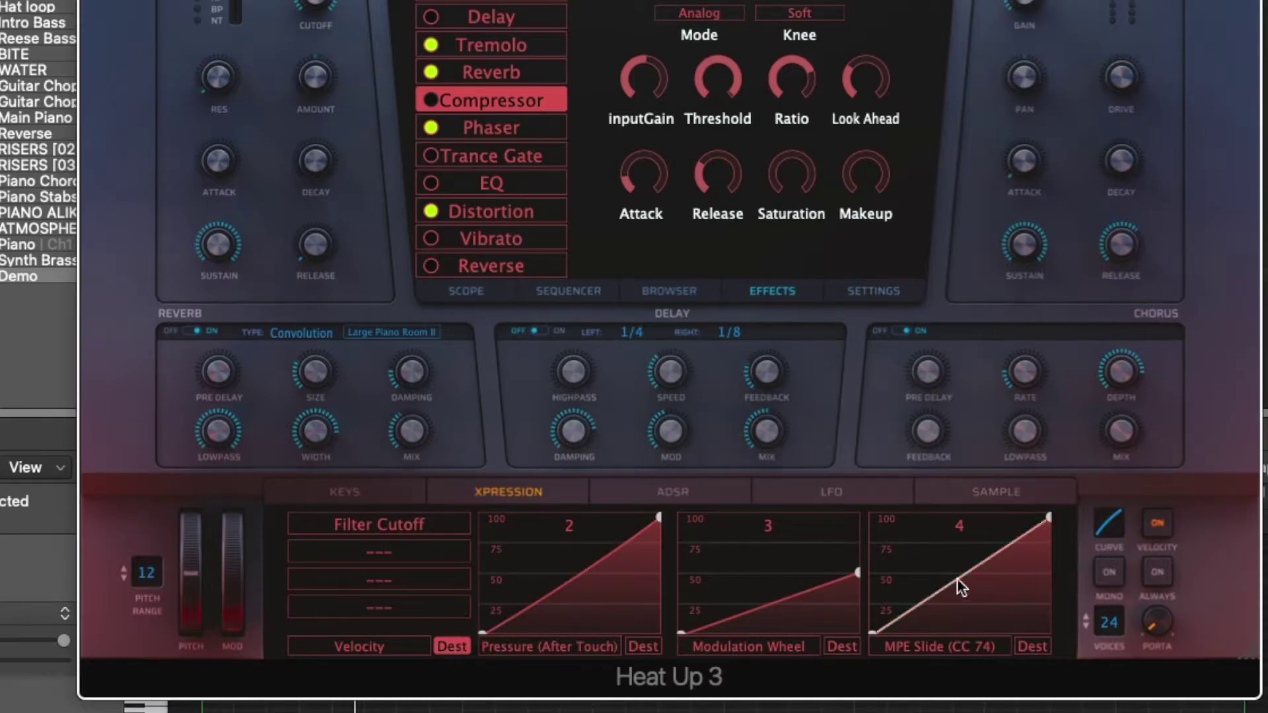
Step: Check the Velocity curve, then show the Sample page with Atmosphere Layer and On Release Sample
{"action": "left_click", "coordinate": [462, 647]}
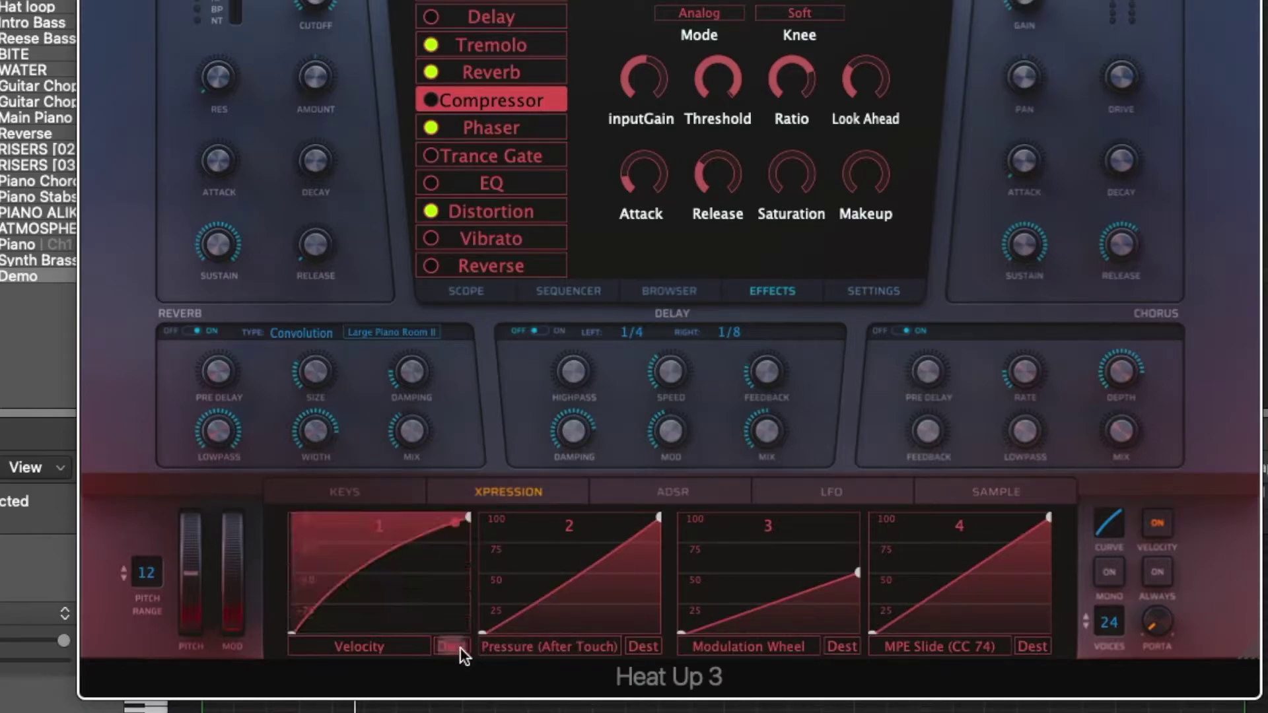
{"action": "left_click", "coordinate": [461, 647]}
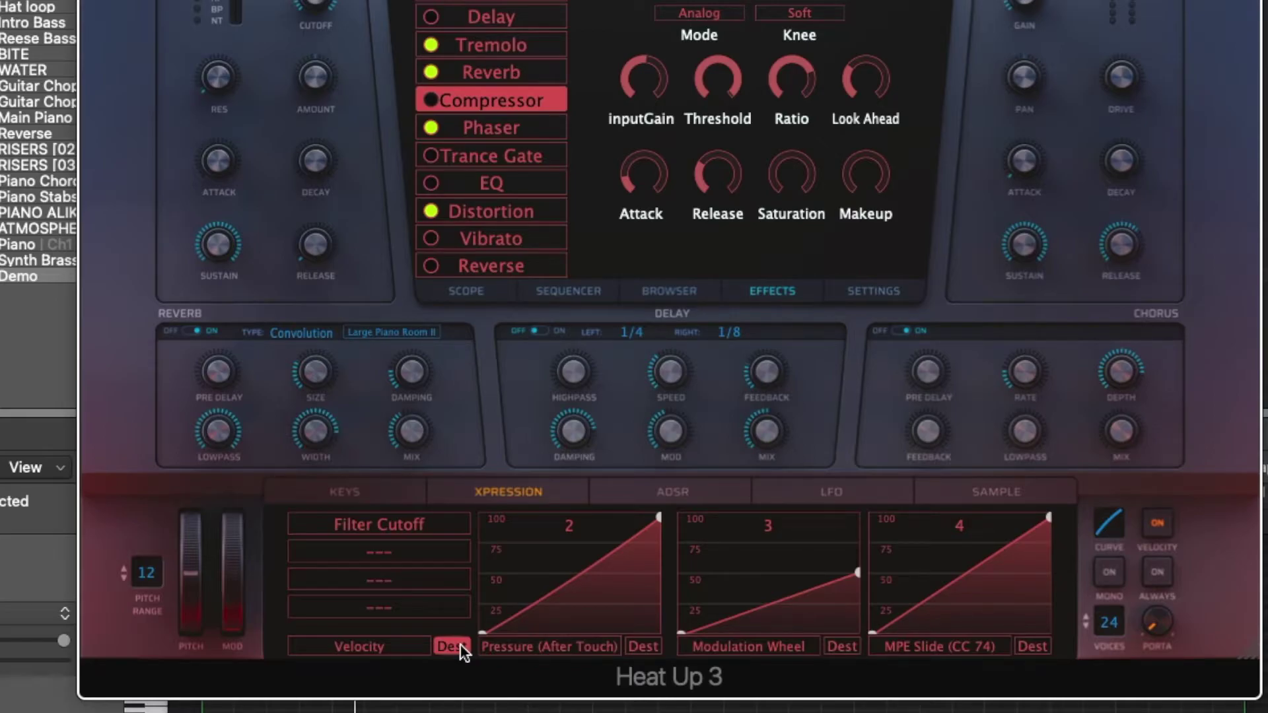
{"action": "left_click", "coordinate": [964, 490]}
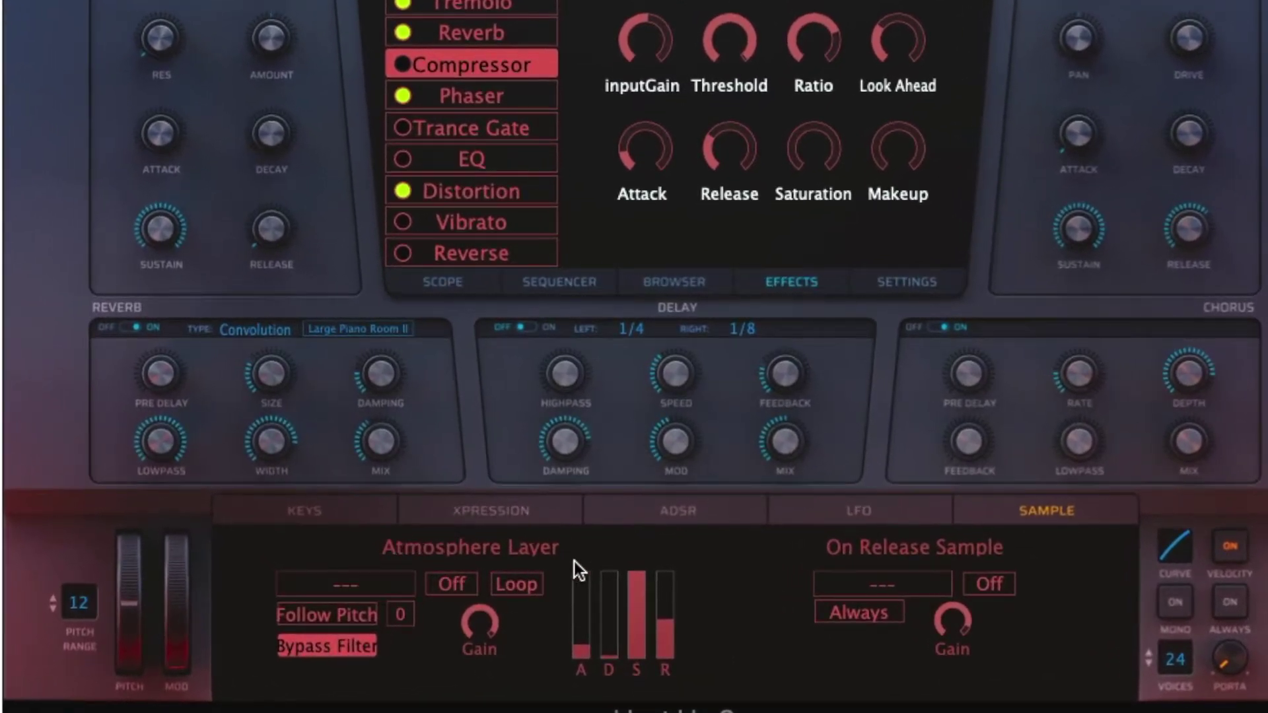
{"action": "left_click", "coordinate": [371, 587]}
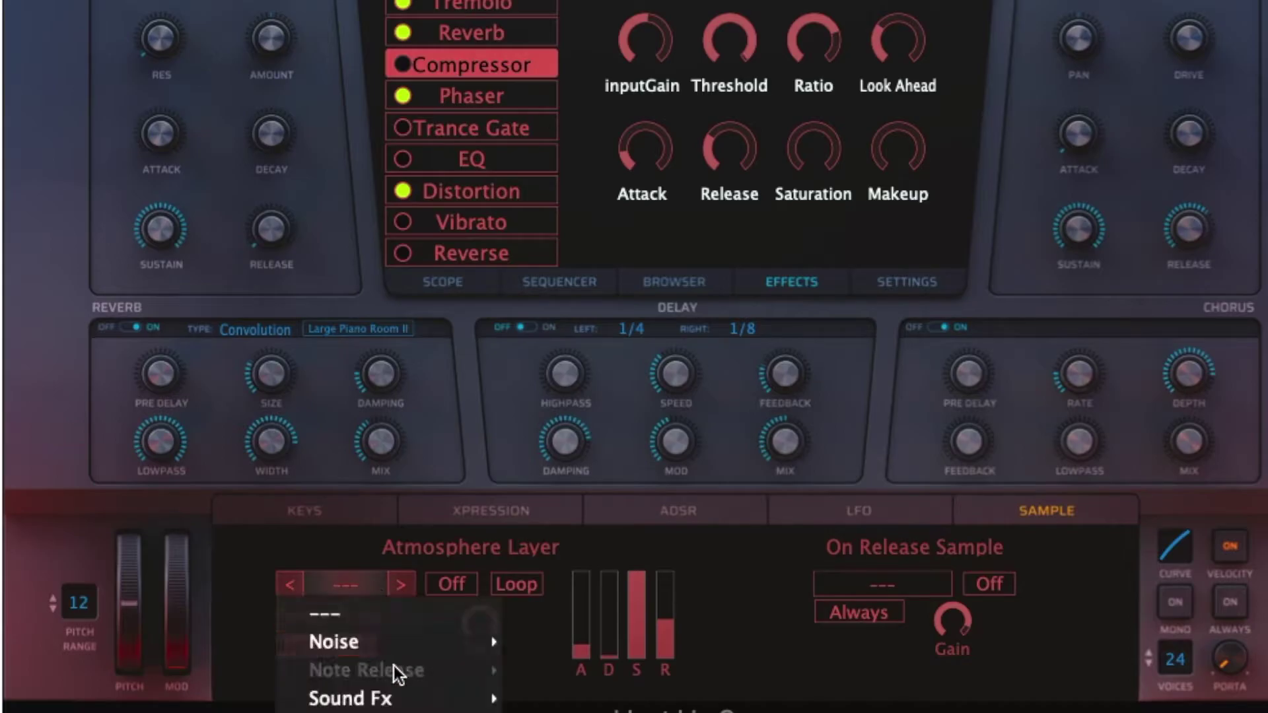
{"action": "mouse_move", "coordinate": [439, 694]}
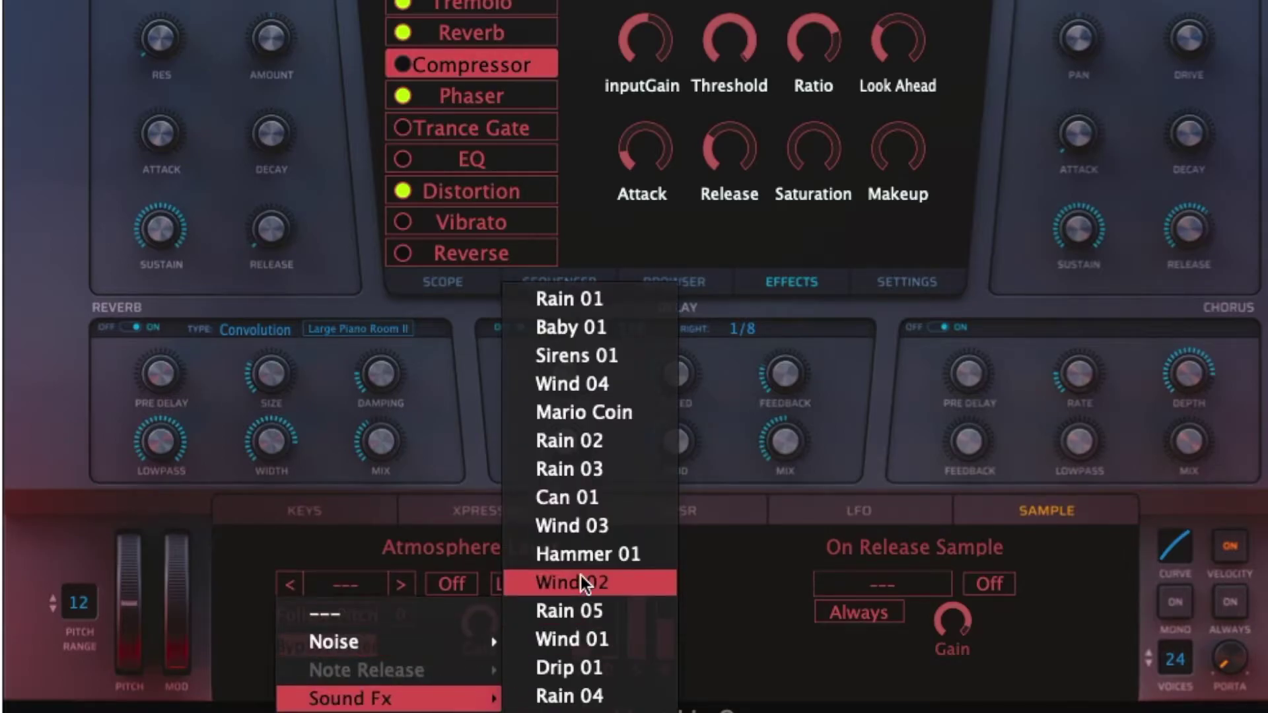
{"action": "mouse_move", "coordinate": [396, 642]}
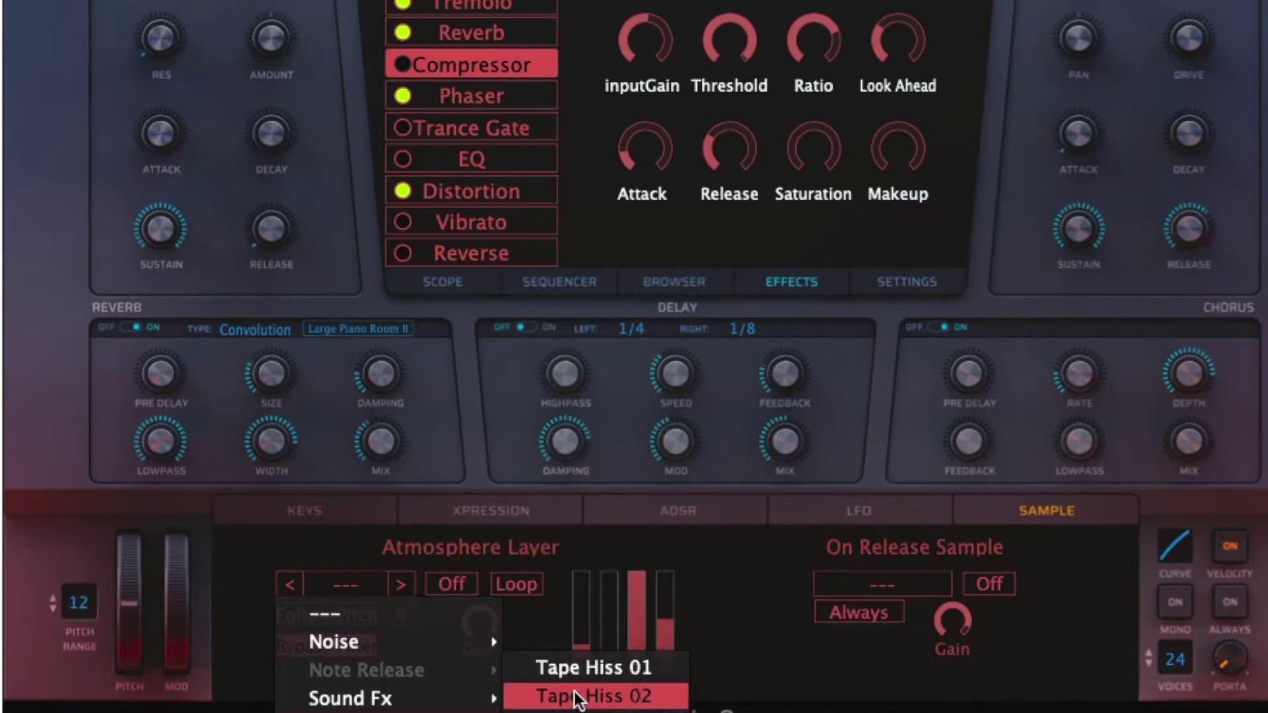
{"action": "mouse_move", "coordinate": [368, 687]}
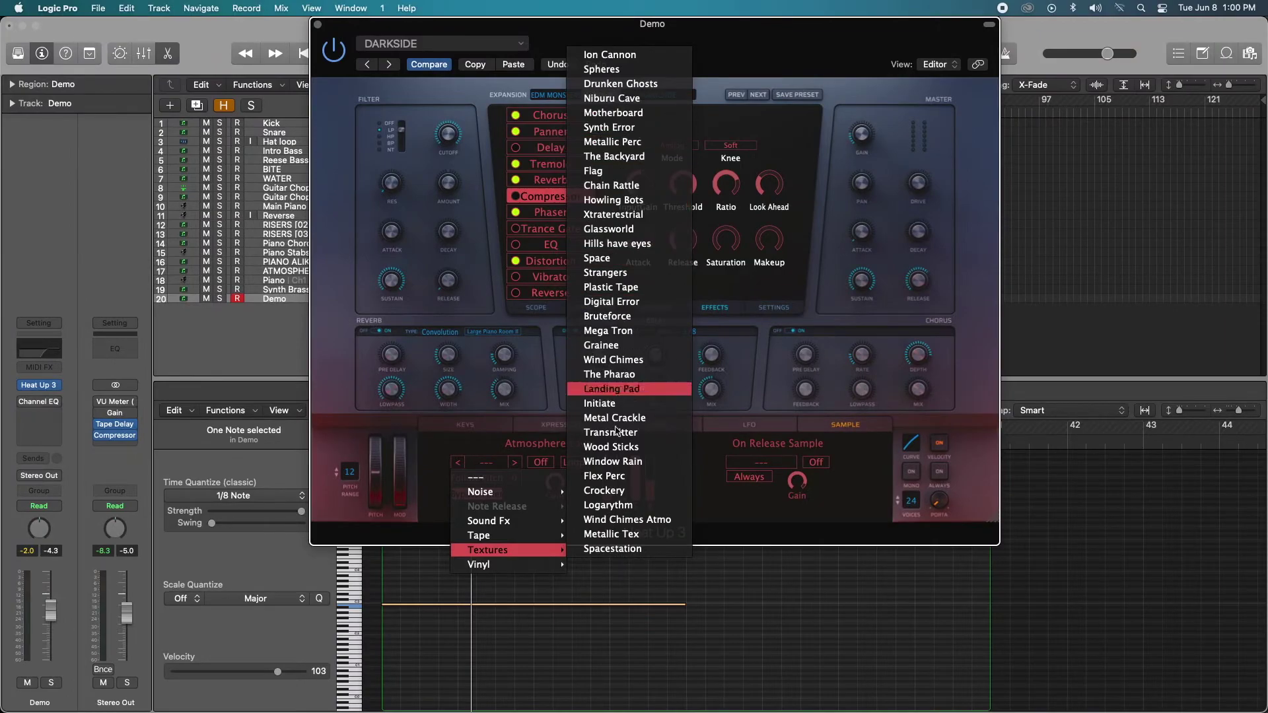
{"action": "left_click", "coordinate": [781, 519]}
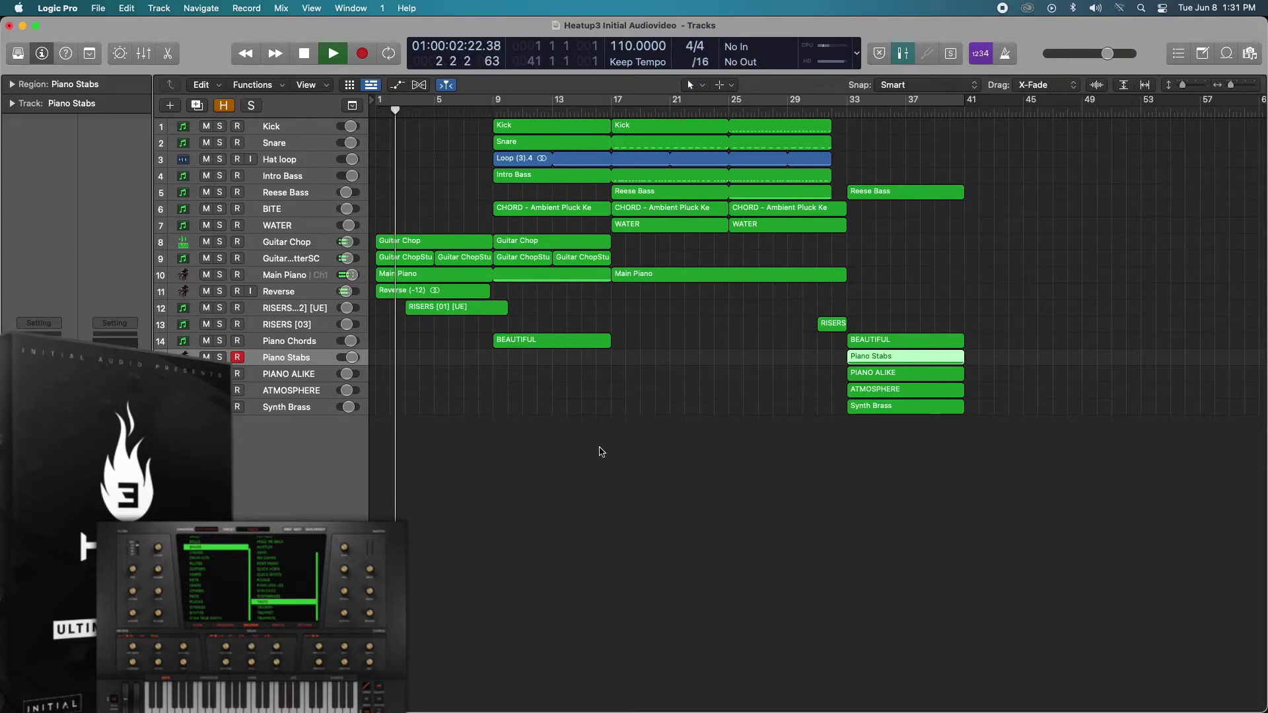
Step: Open and close Main Piano's instrument window, then select the Intro Bass track
{"action": "left_click", "coordinate": [265, 276]}
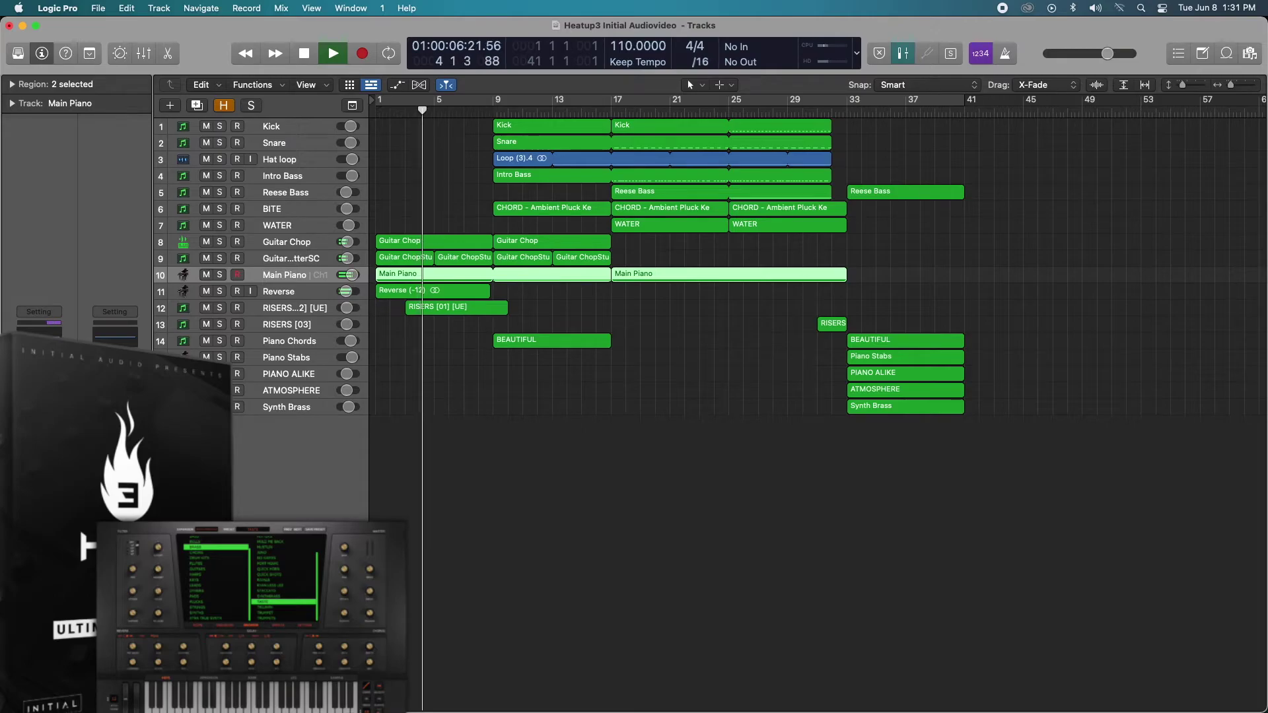
{"action": "key", "text": "v"}
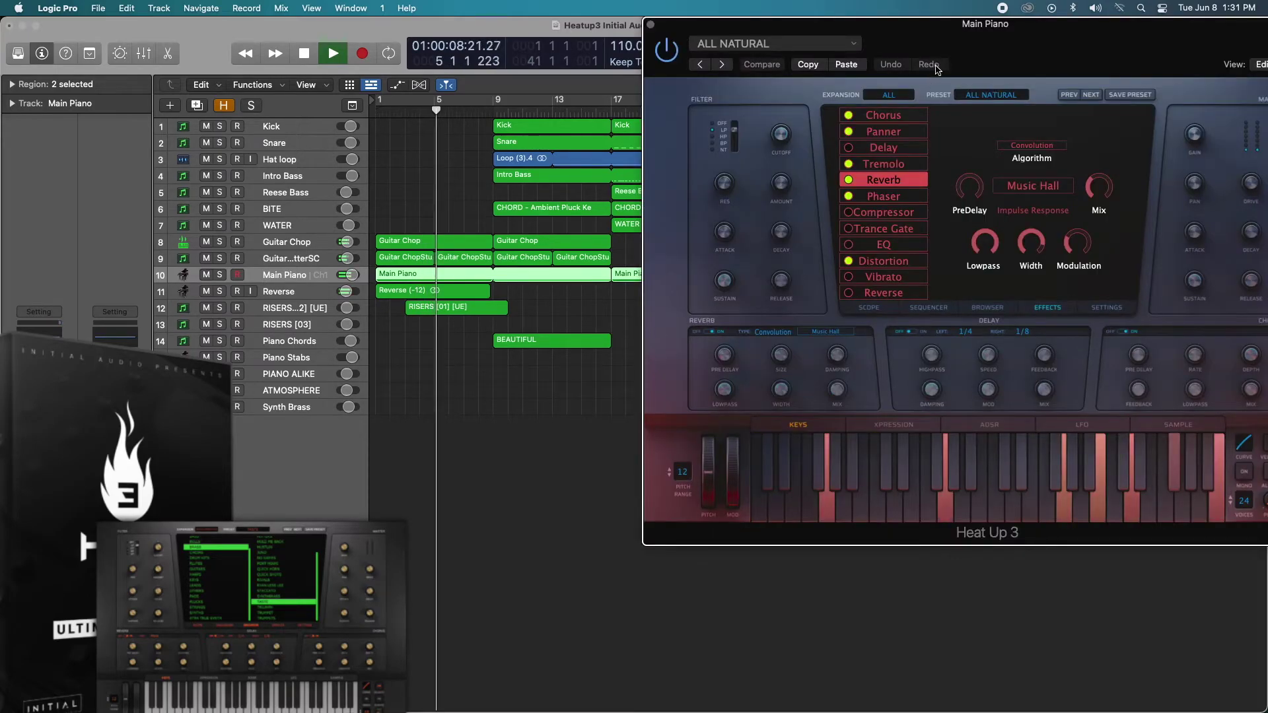
{"action": "left_click_drag", "start_coordinate": [975, 46], "coordinate": [878, 54]}
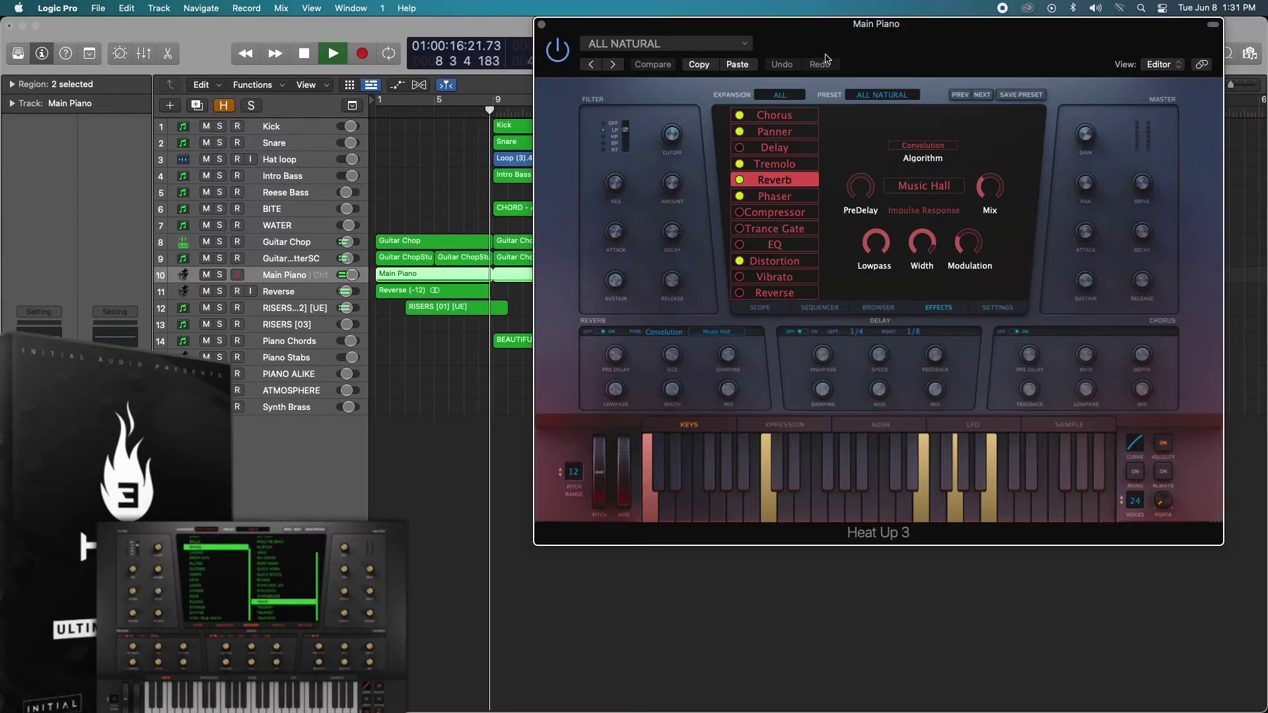
{"action": "left_click", "coordinate": [542, 24]}
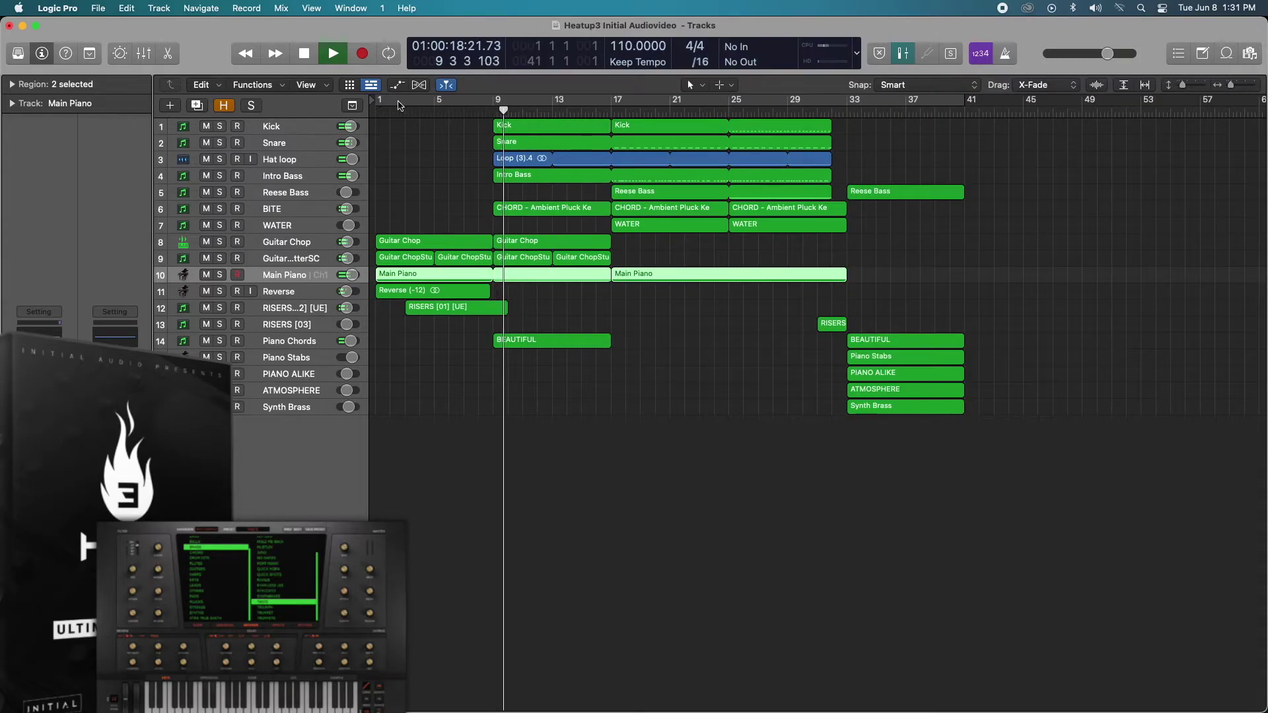
{"action": "left_click", "coordinate": [316, 176]}
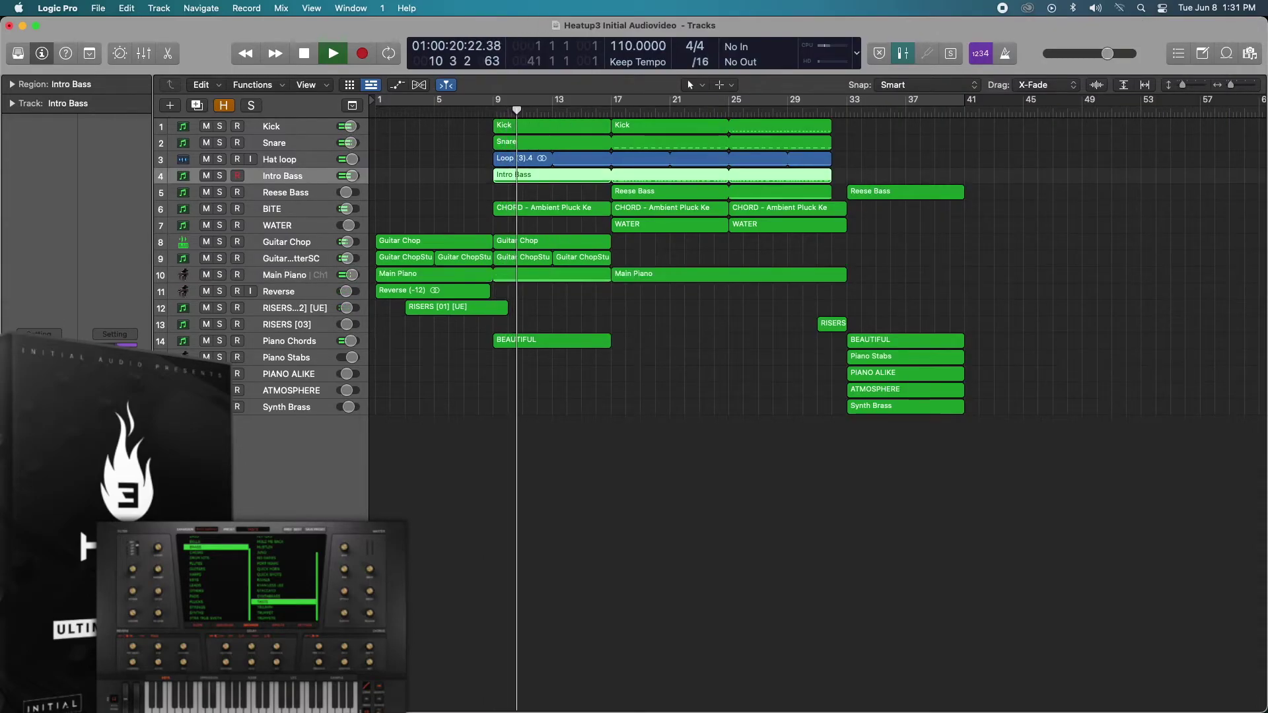
Step: Close the Intro Bass window, view BITE's Heat Up 3 lead preset, then close it and select WATER
{"action": "key", "text": "v"}
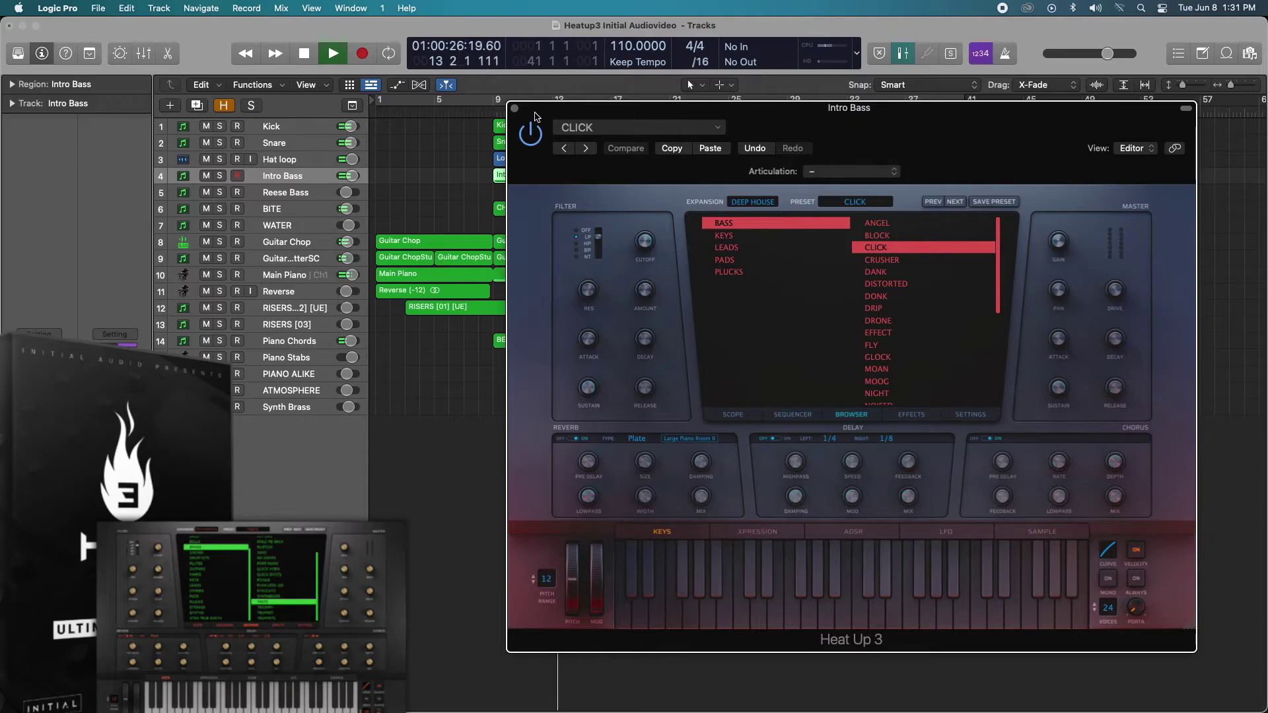
{"action": "left_click", "coordinate": [515, 109]}
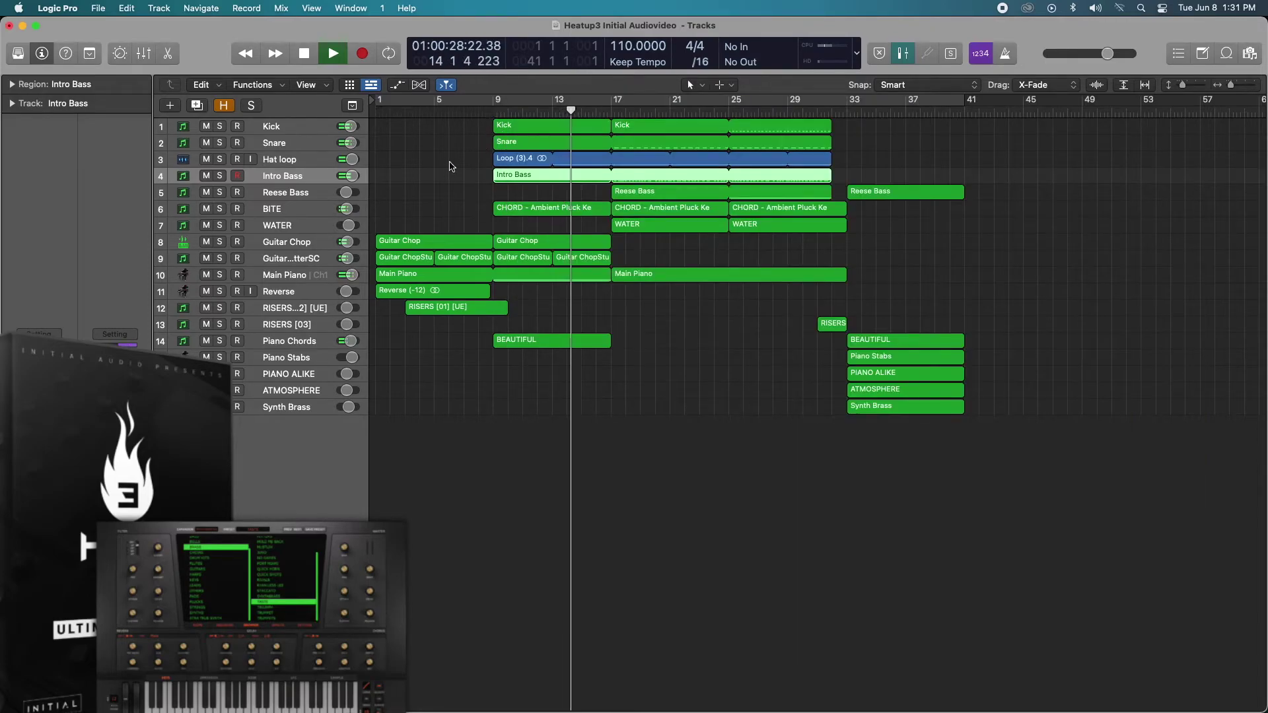
{"action": "left_click", "coordinate": [326, 211]}
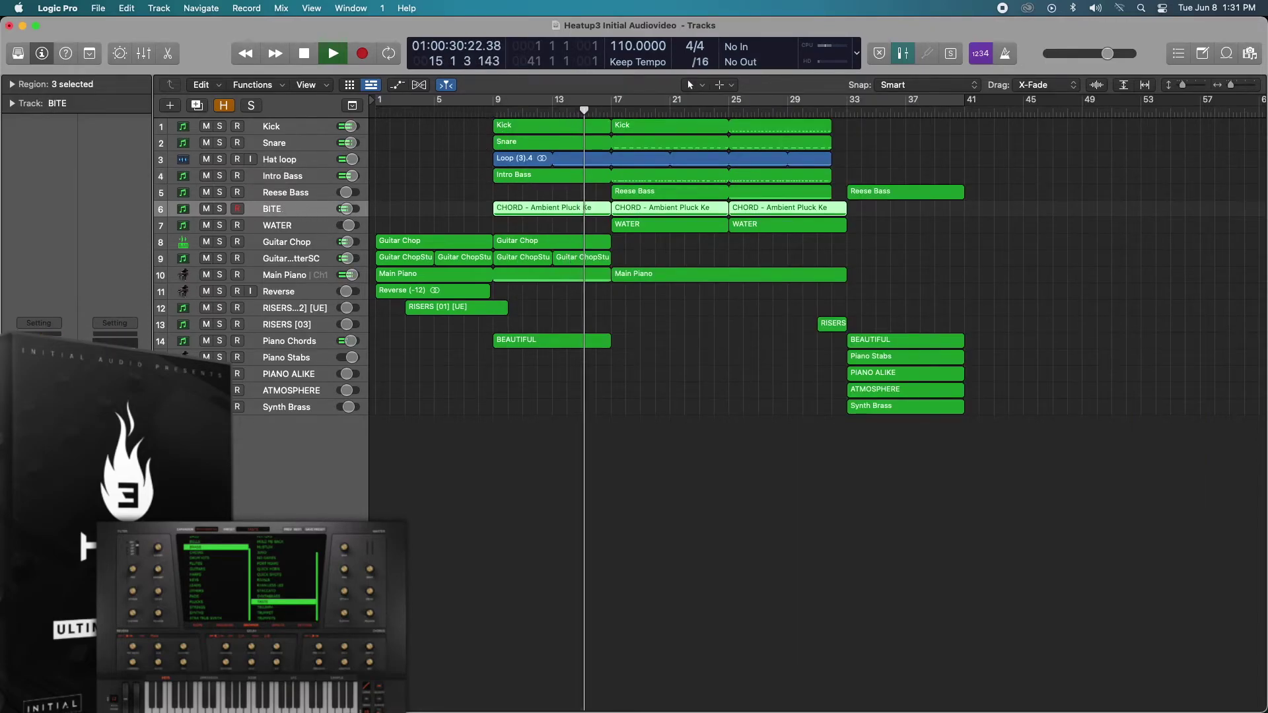
{"action": "key", "text": "v"}
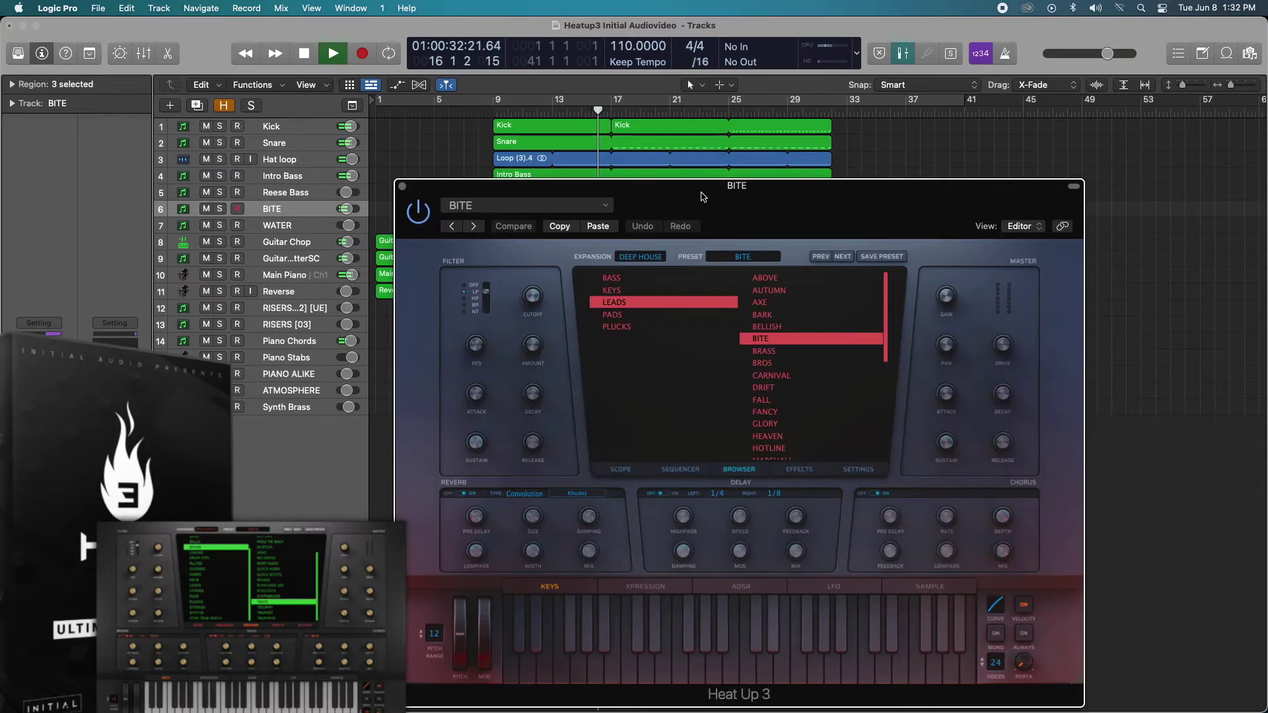
{"action": "left_click_drag", "start_coordinate": [706, 190], "coordinate": [894, 31]}
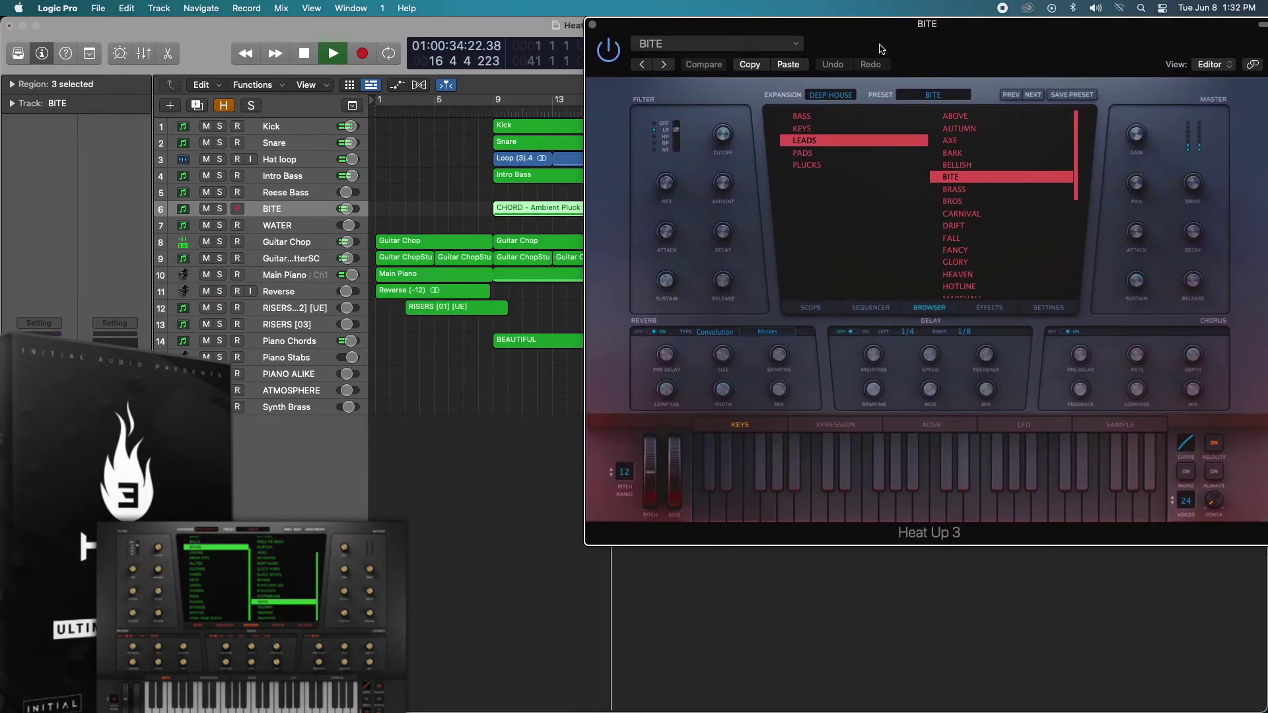
{"action": "left_click", "coordinate": [593, 28]}
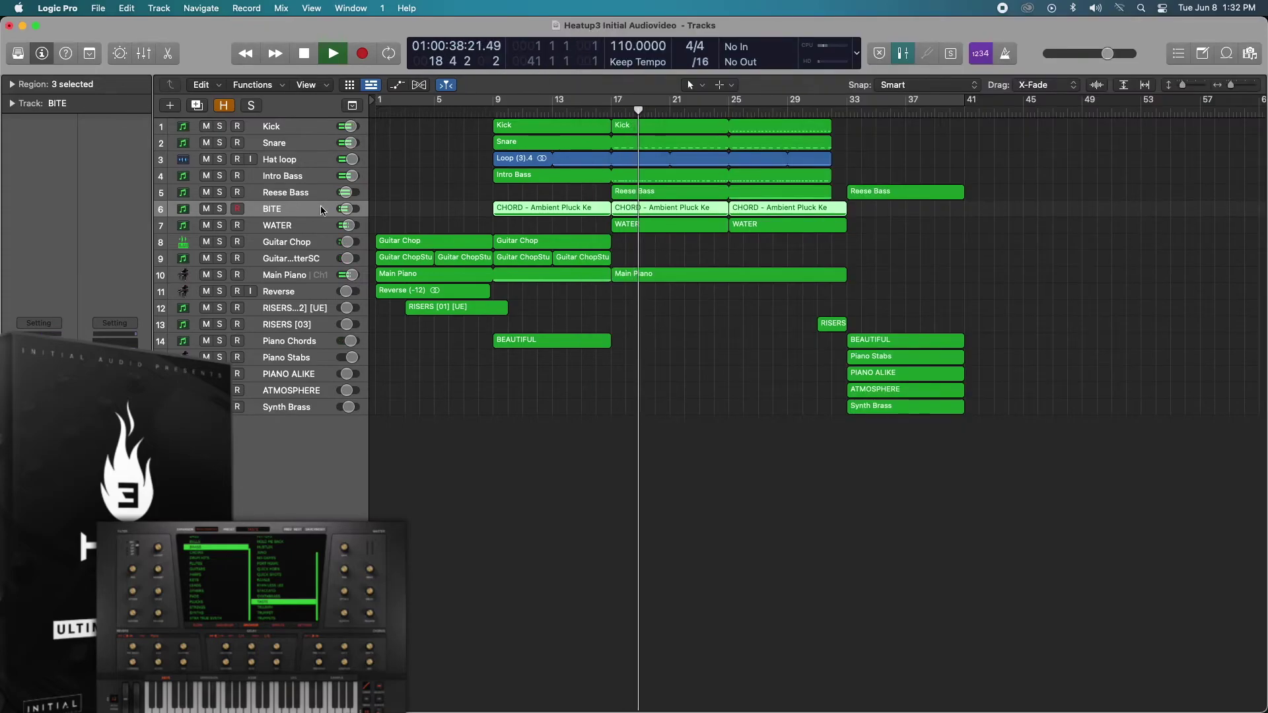
{"action": "left_click", "coordinate": [300, 228]}
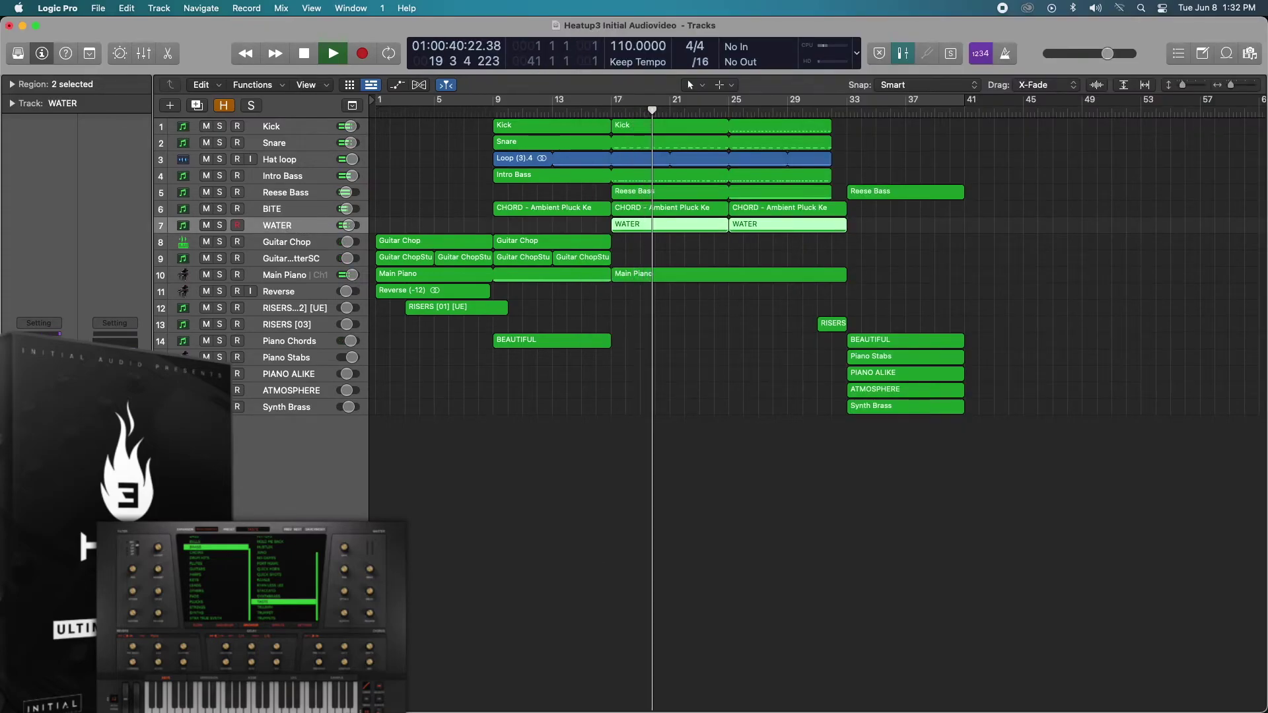
{"action": "key", "text": "v"}
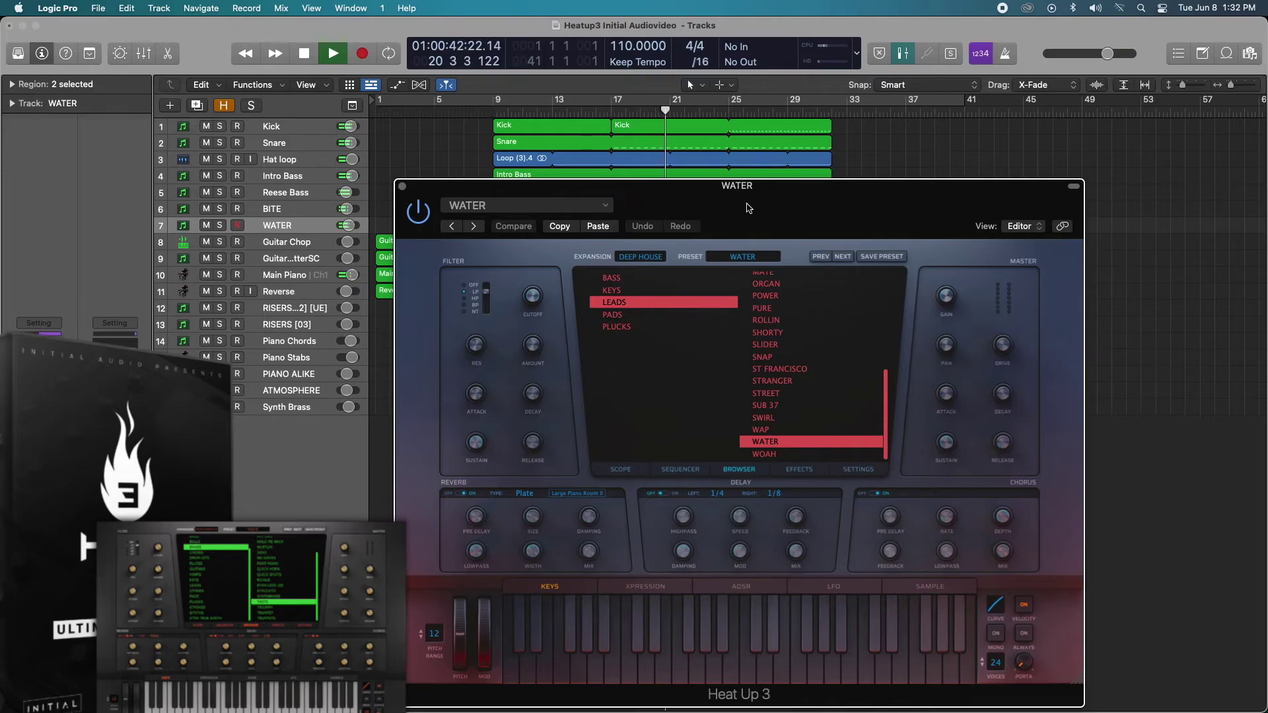
{"action": "left_click_drag", "start_coordinate": [747, 208], "coordinate": [707, 141]}
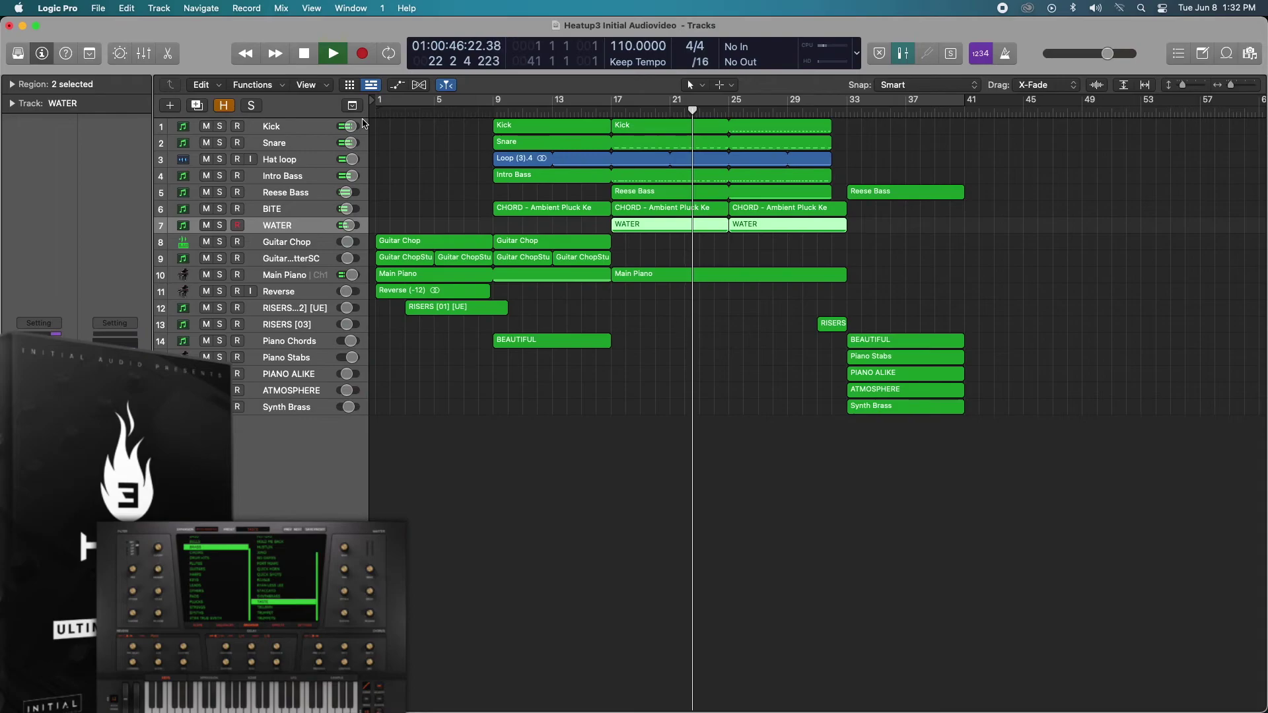
{"action": "left_click", "coordinate": [362, 121]}
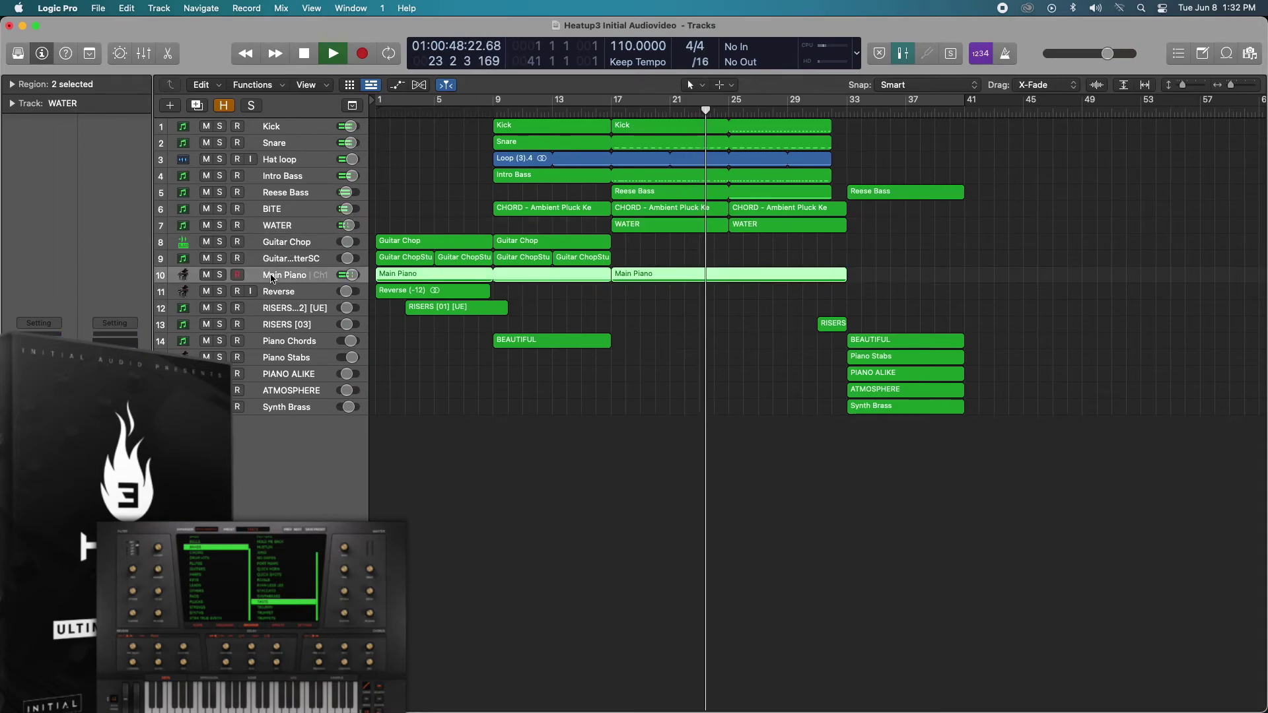
{"action": "left_click", "coordinate": [291, 274]}
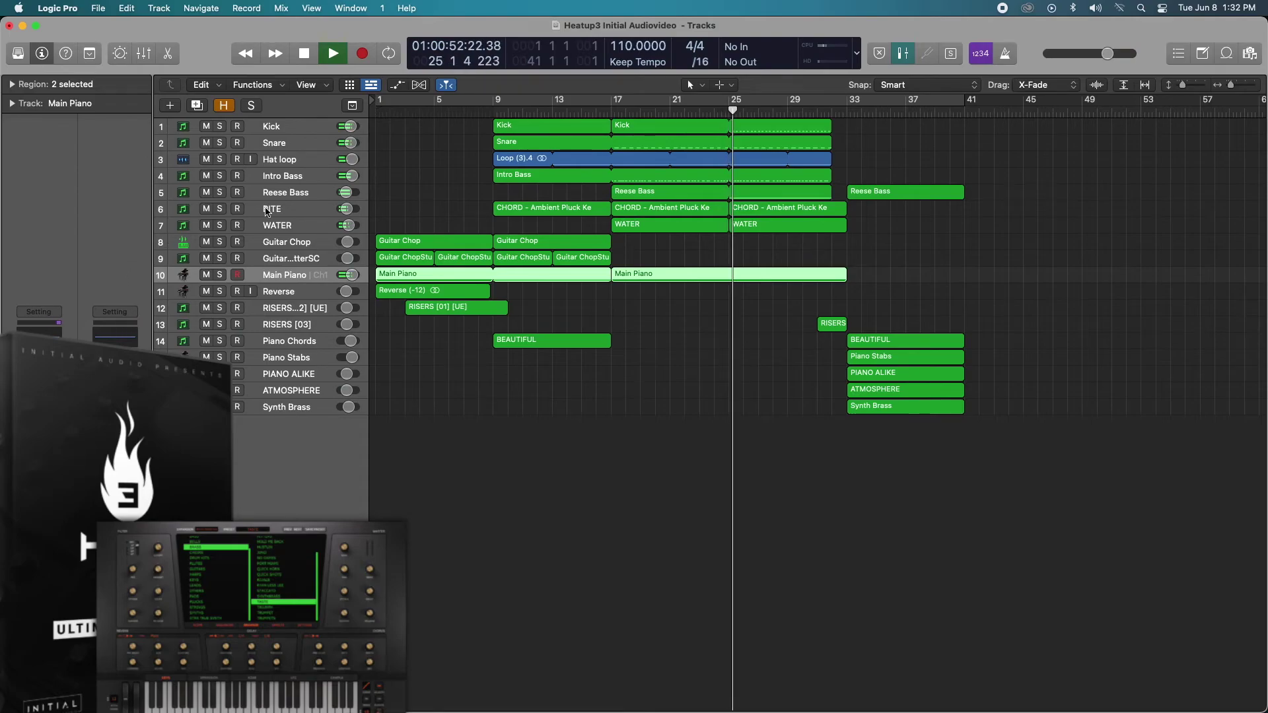
{"action": "left_click", "coordinate": [296, 193]}
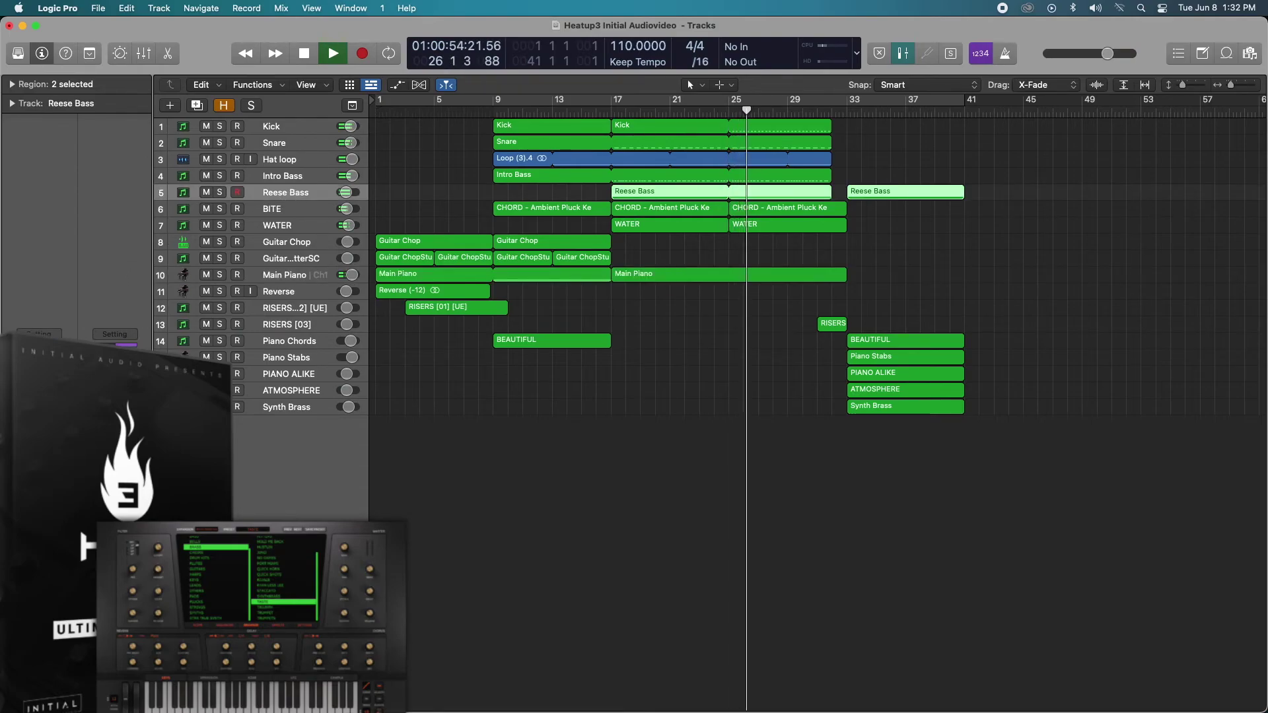
Step: Show Reese Bass's Heat Up 3 window with its REESE preset, placed at the screen top
{"action": "key", "text": "v"}
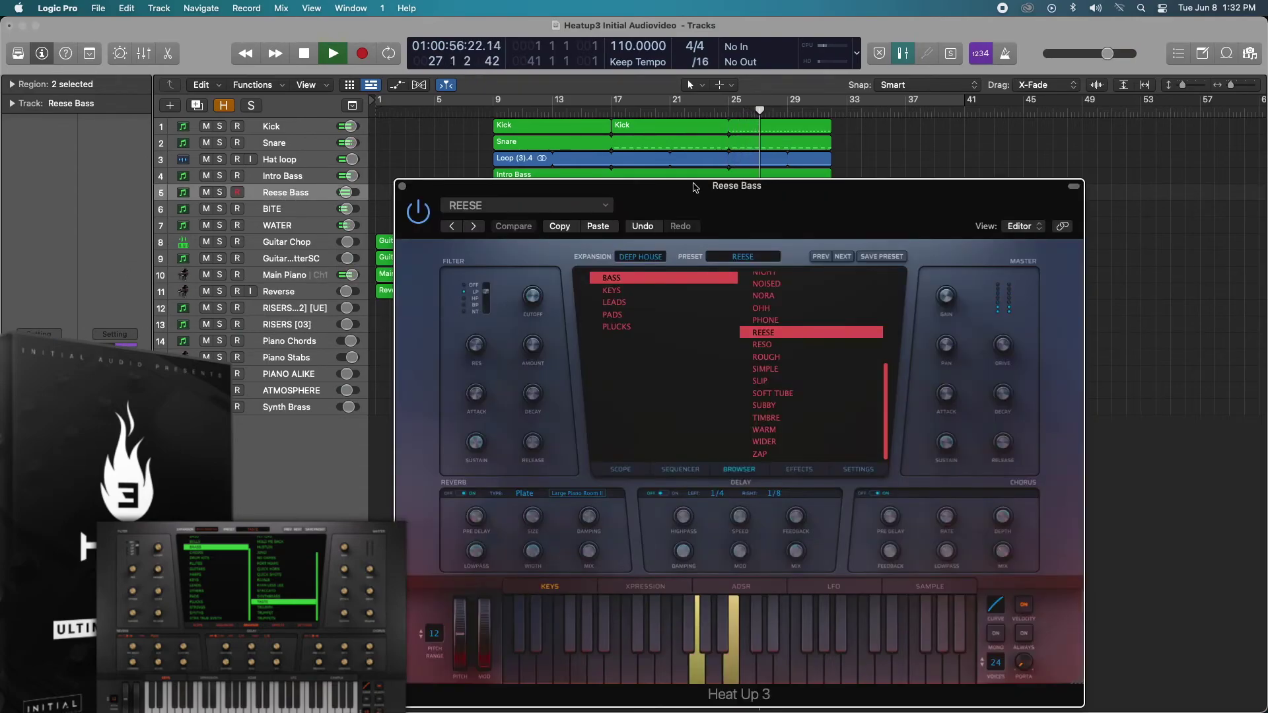
{"action": "left_click_drag", "start_coordinate": [695, 192], "coordinate": [585, 30]}
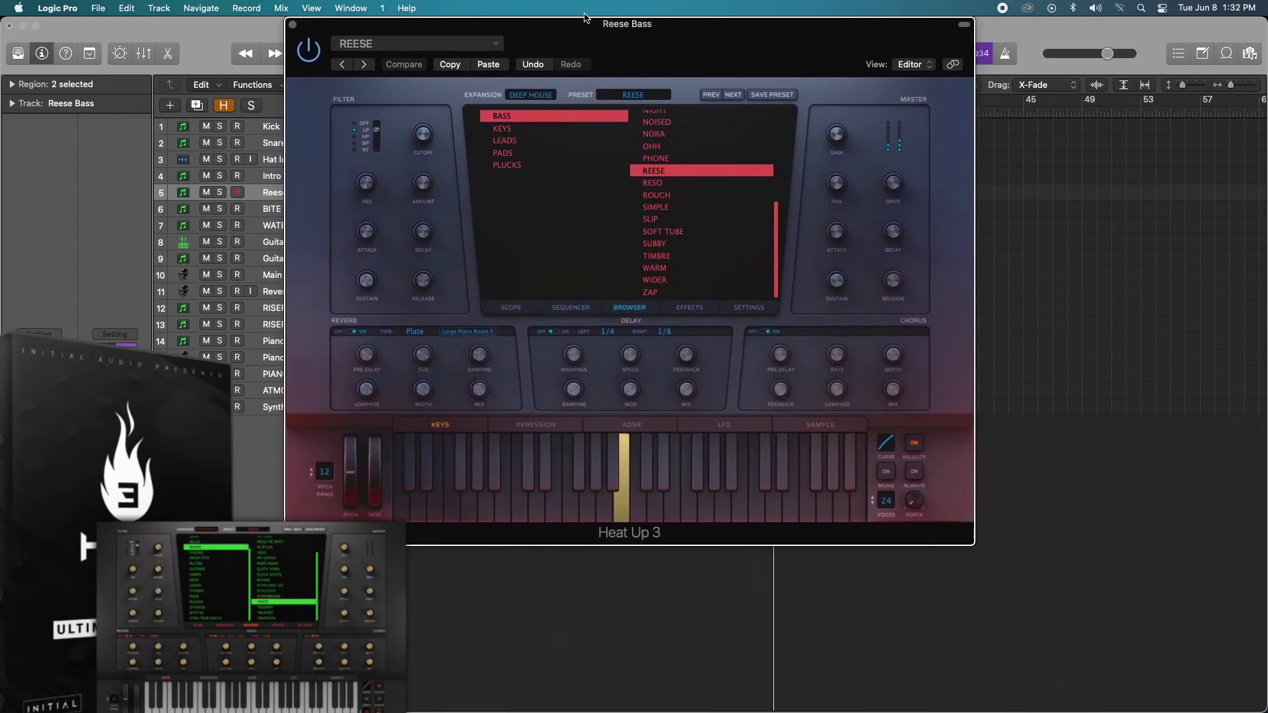